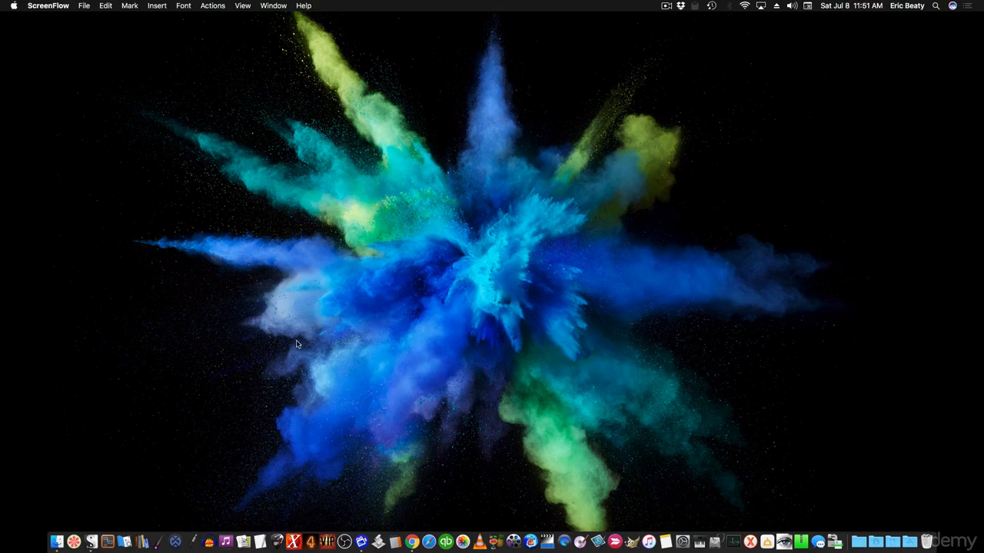
# Step: Switch to Scrivener and rename the document "Book Title Page (SMART FOCUS 1)" as "Title Page"
pyautogui.click(90, 540)
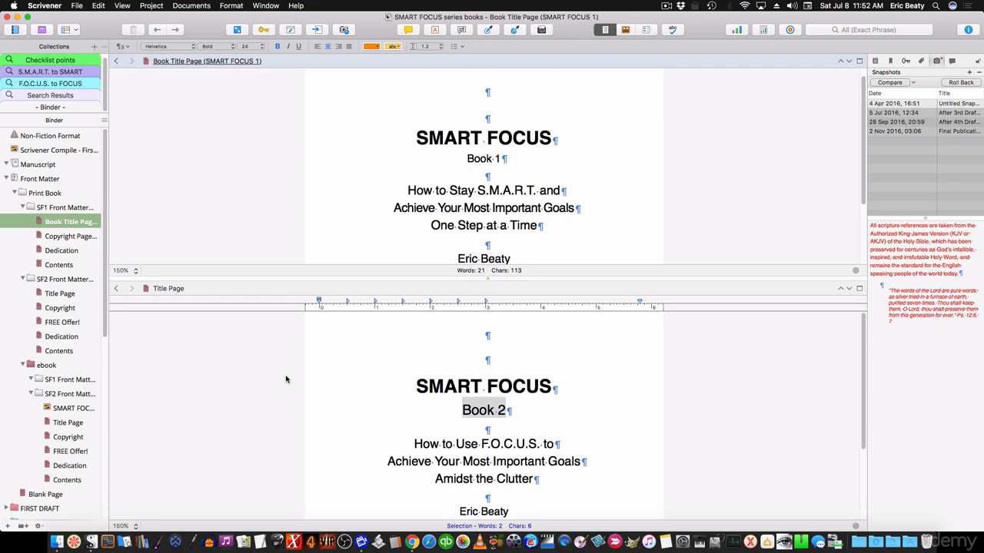
pyautogui.click(408, 386)
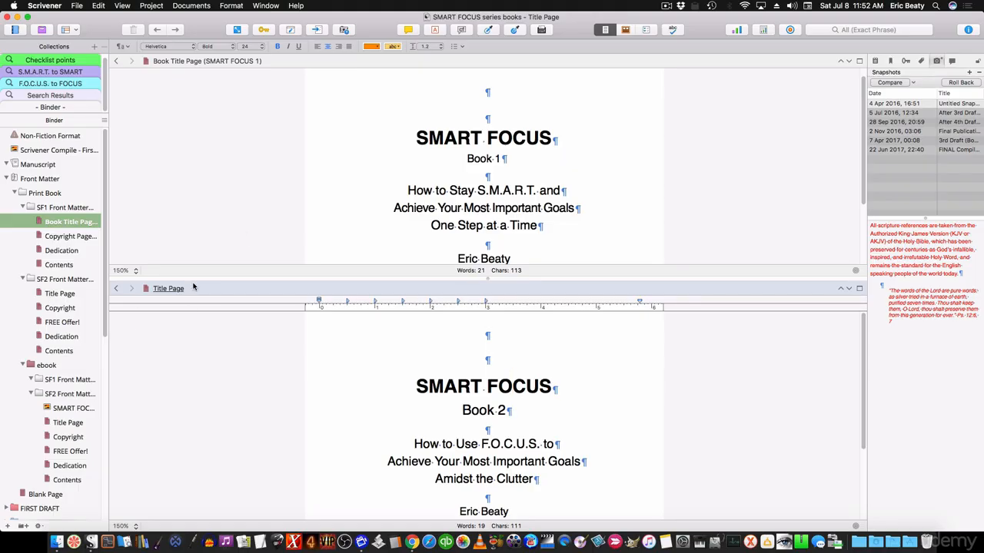
pyautogui.click(174, 62)
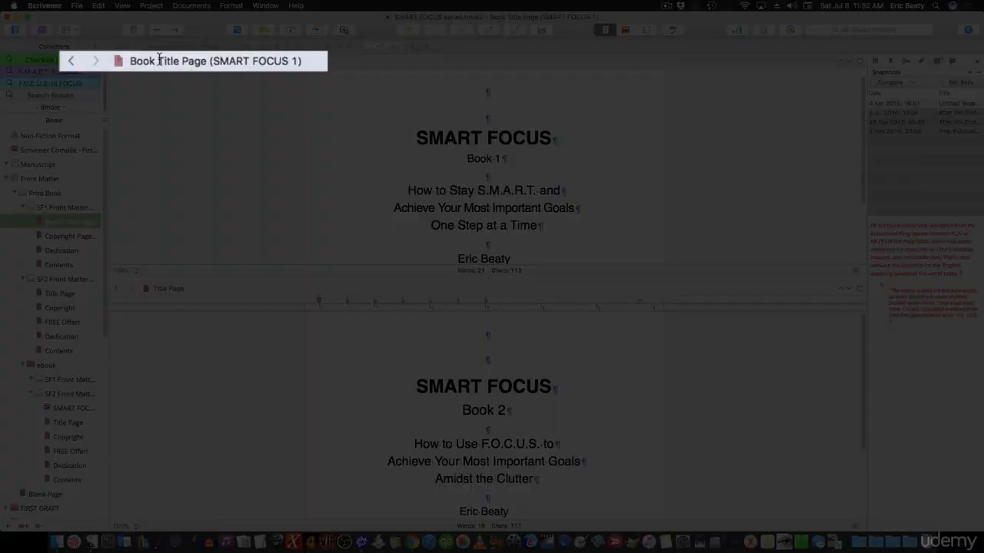
pyautogui.moveTo(172, 61); pyautogui.dragTo(281, 62)
pyautogui.press('BackSpace')
pyautogui.press('BackSpace')
pyautogui.press('Return')
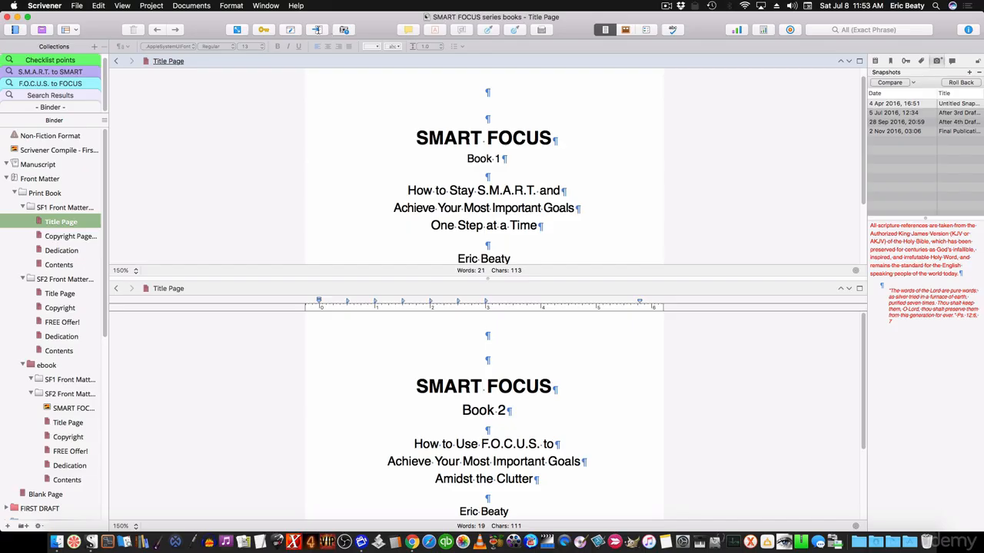
# Step: Open the Compile settings and review the available format presets and both the summary and full option views
pyautogui.click(316, 29)
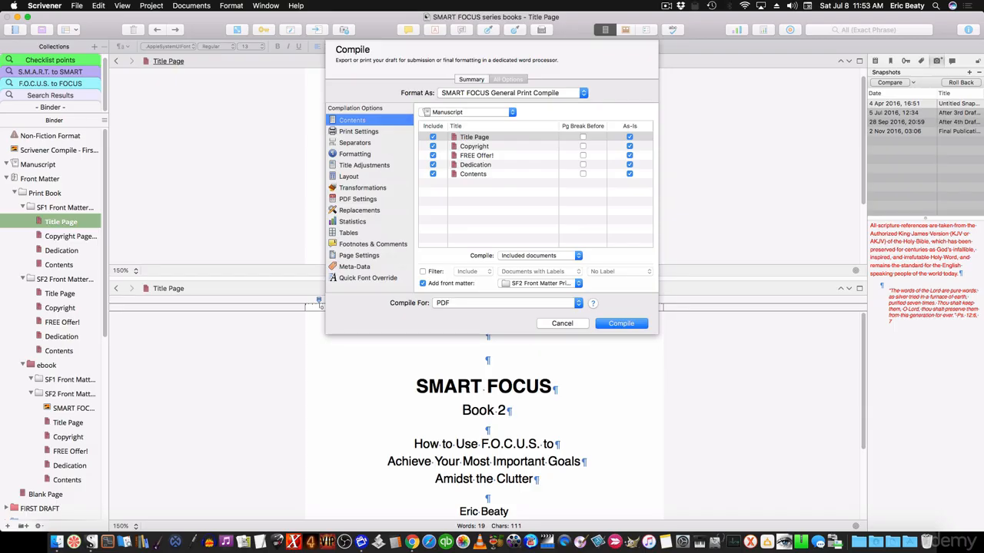
pyautogui.click(559, 94)
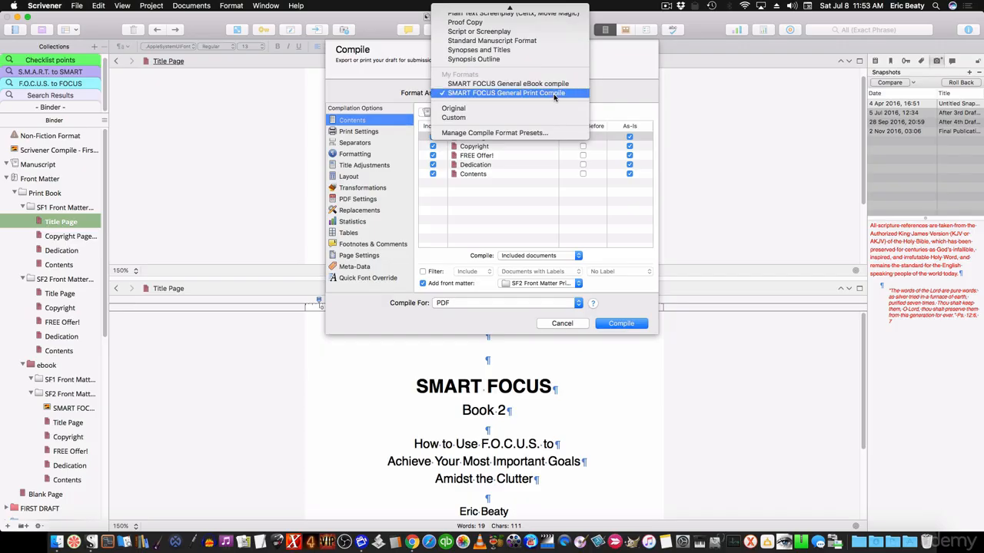
pyautogui.click(594, 90)
pyautogui.click(508, 92)
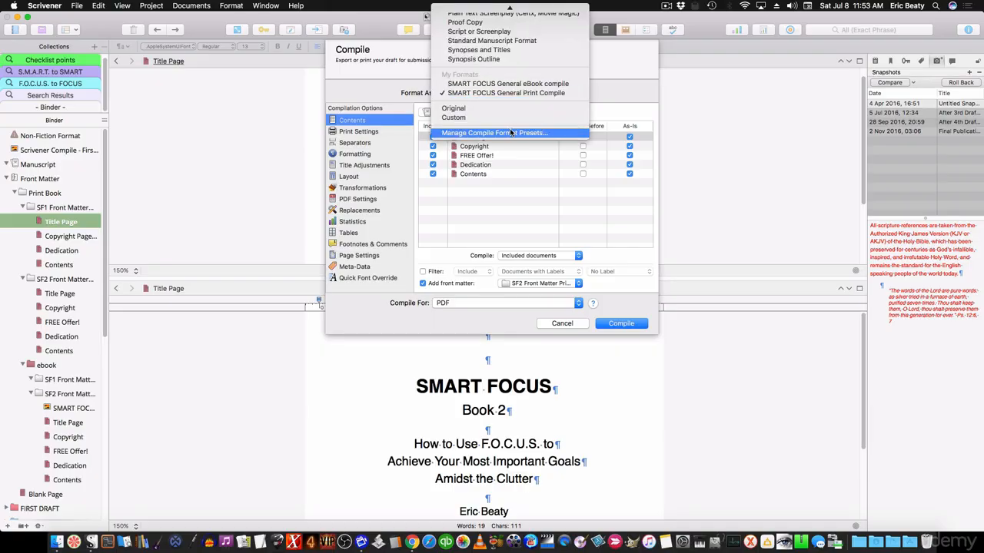
pyautogui.click(617, 95)
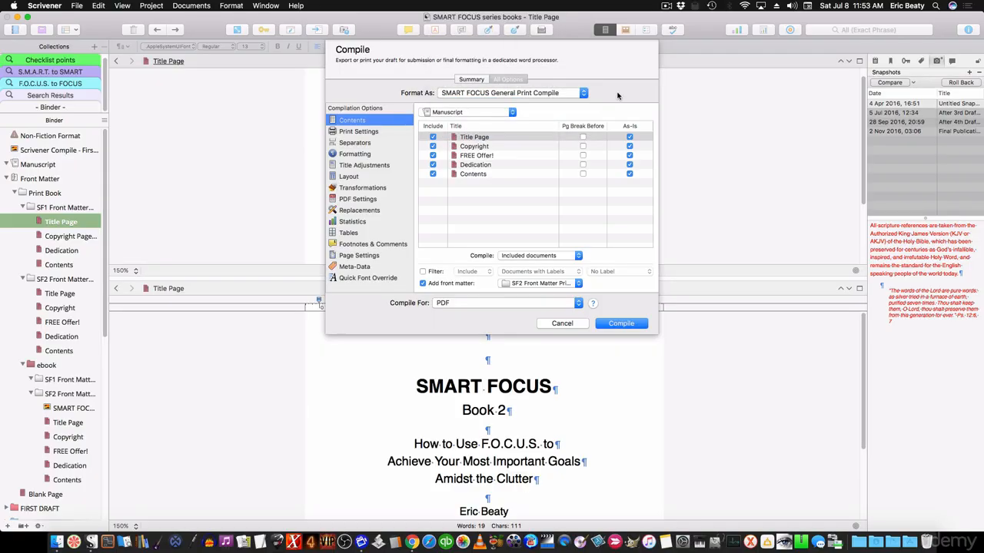
pyautogui.click(472, 79)
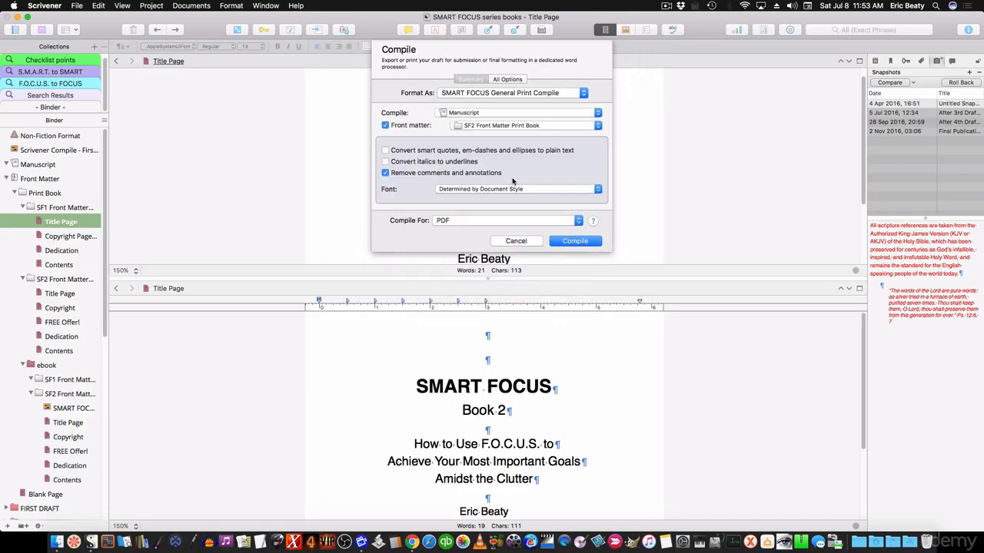
pyautogui.click(510, 80)
# Step: Open the compile format preset manager, review the global presets and importable preset files, and close it without importing
pyautogui.click(543, 96)
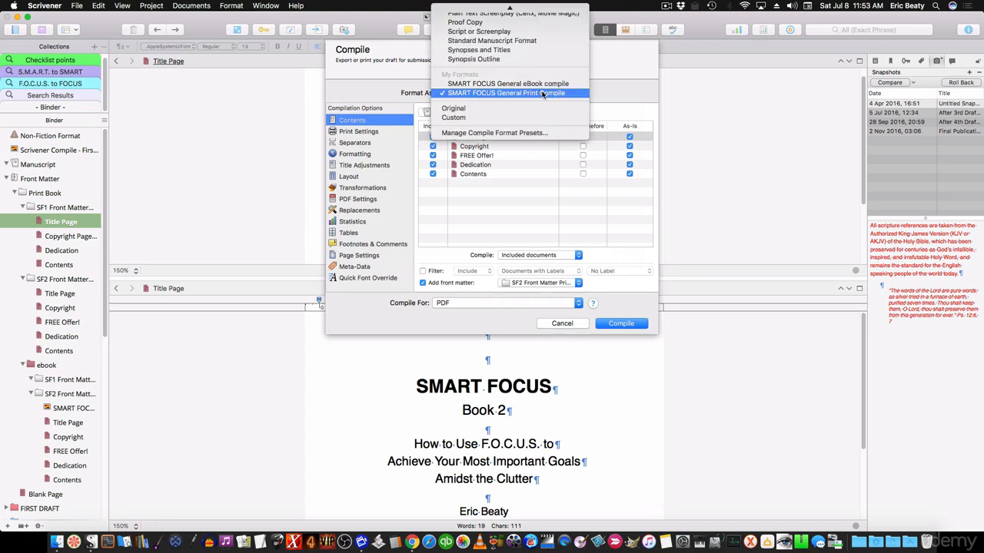
pyautogui.click(541, 132)
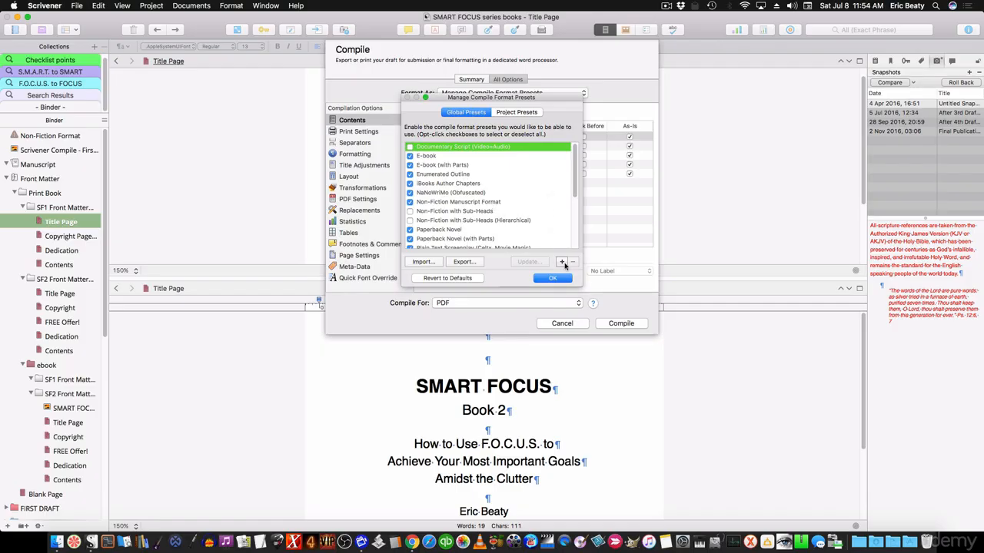
pyautogui.scroll(-3, 579, 202)
pyautogui.scroll(-3, 580, 203)
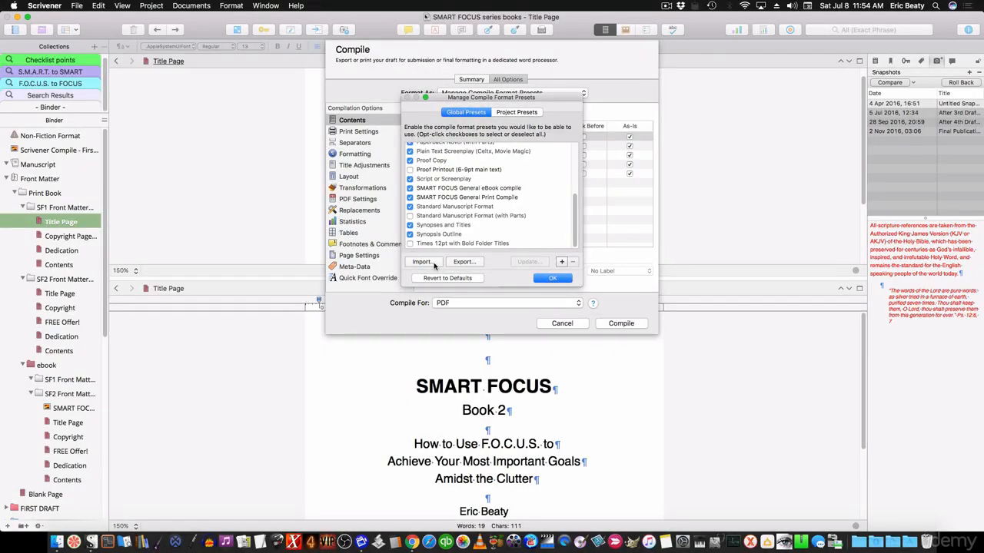
pyautogui.click(434, 264)
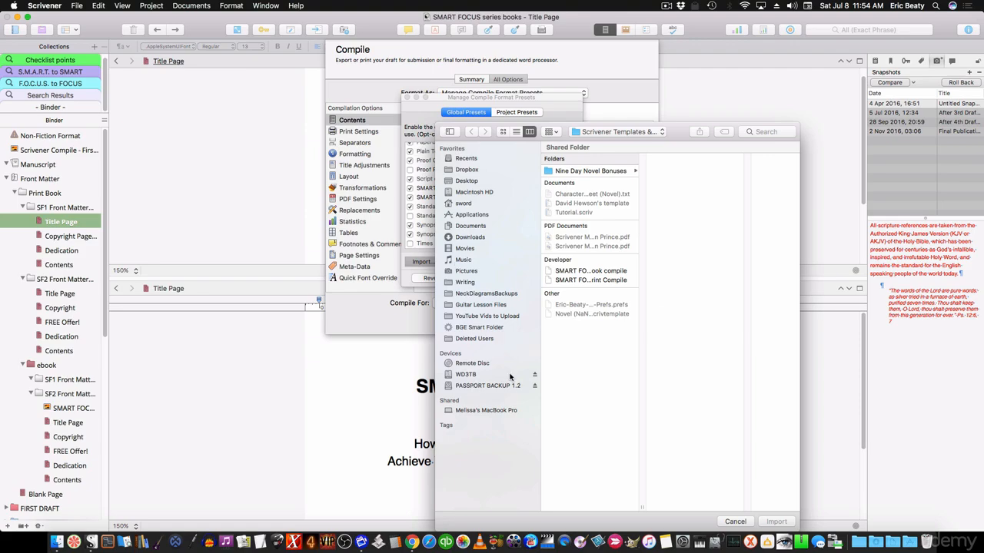
pyautogui.click(587, 273)
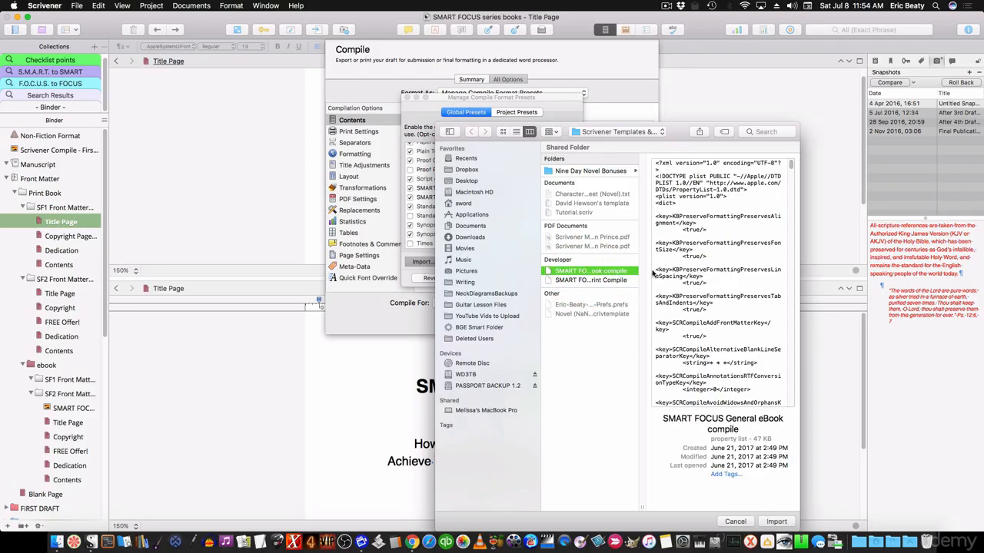
pyautogui.click(734, 521)
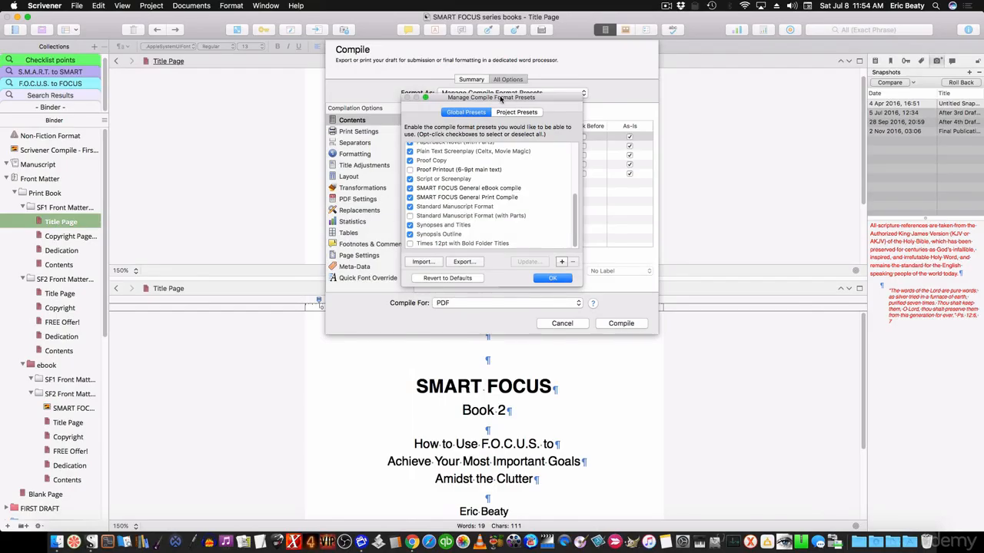
pyautogui.click(552, 279)
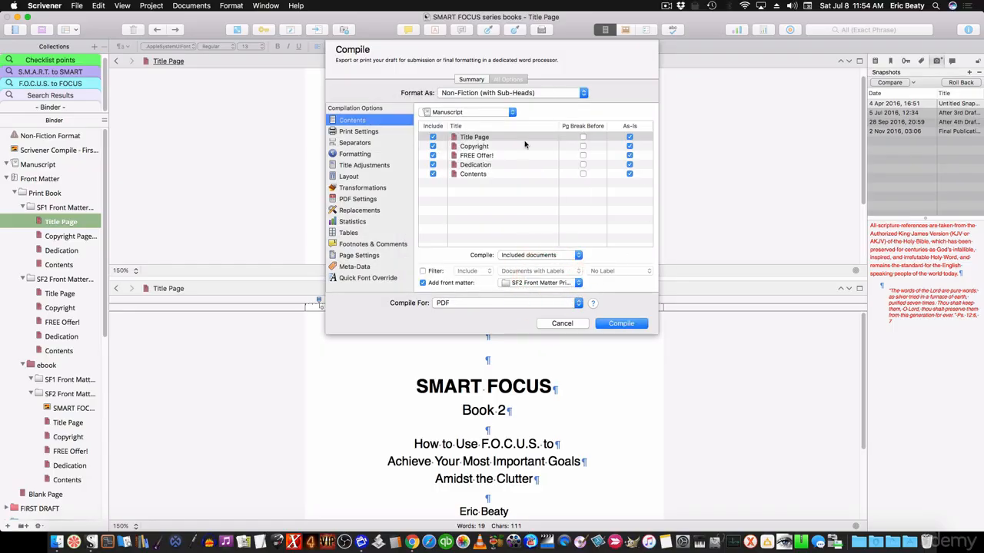
# Step: Reopen the compile format preset manager, inspect the SMART FOCUS General Print Compile preset, and close the manager
pyautogui.click(509, 92)
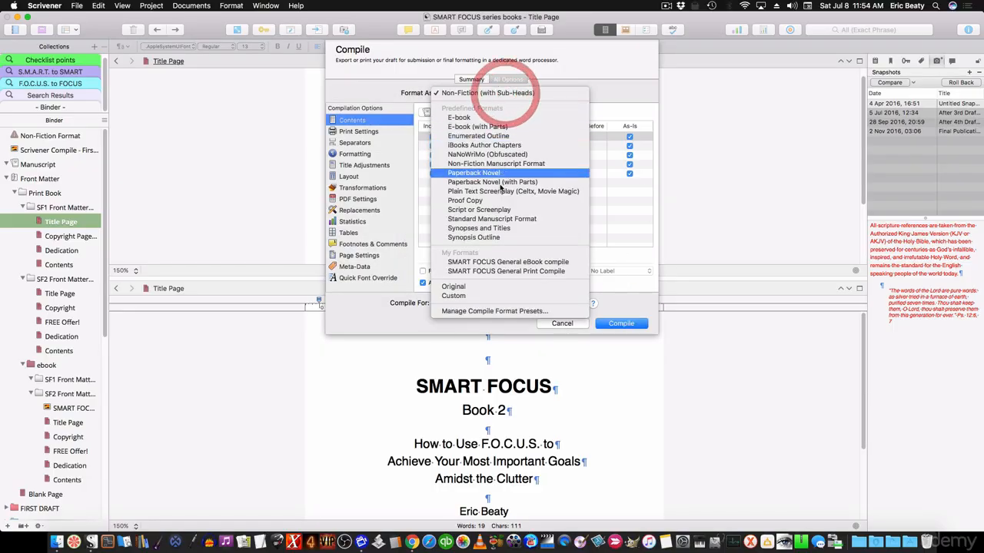
pyautogui.click(495, 311)
pyautogui.scroll(-4, 465, 185)
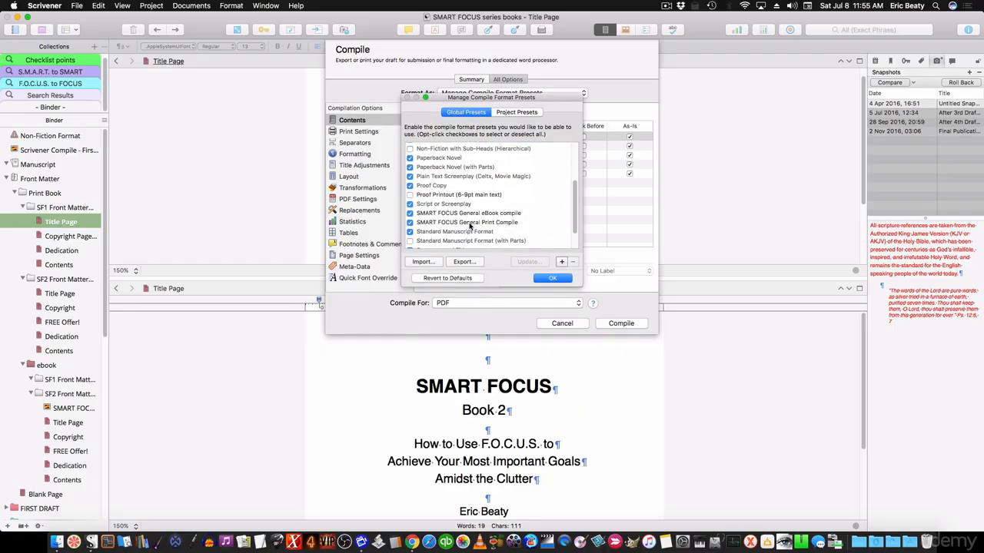
pyautogui.click(470, 223)
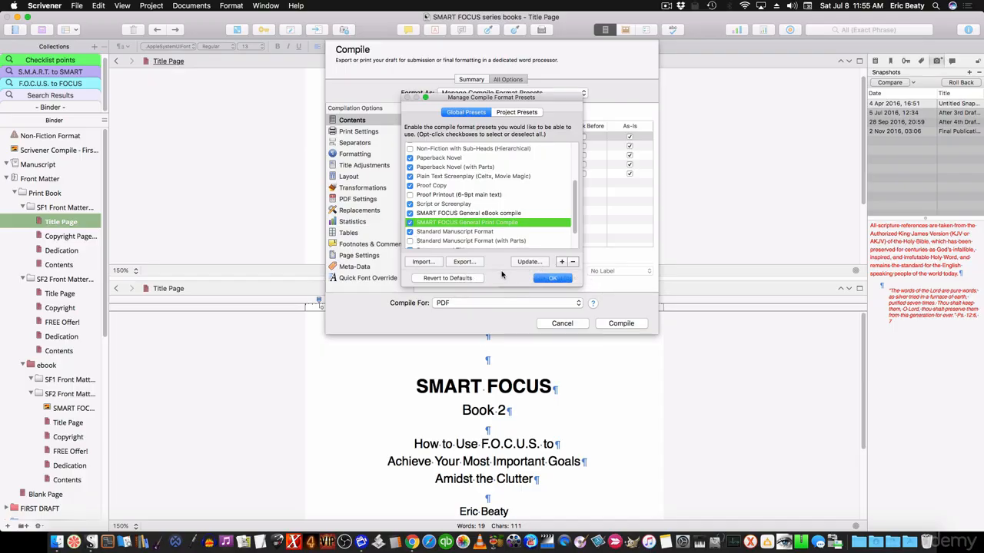
pyautogui.click(552, 278)
# Step: Choose the SMART FOCUS General Print Compile format and close the Compile settings without compiling
pyautogui.click(562, 93)
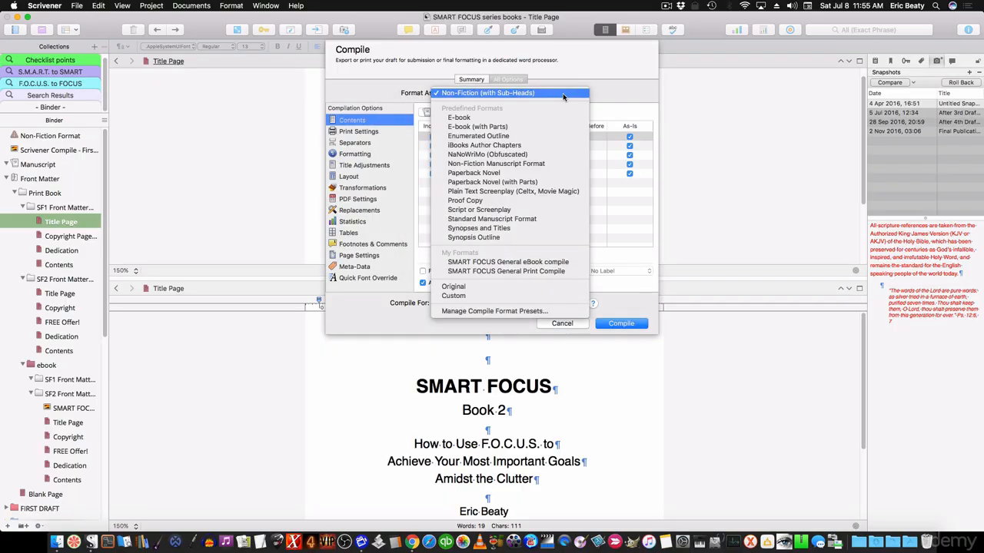
pyautogui.click(518, 271)
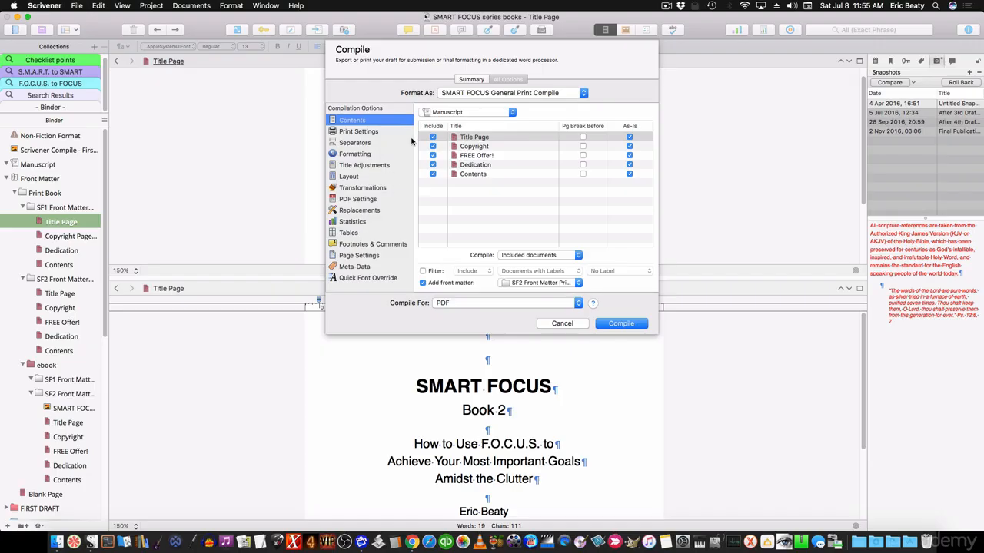
pyautogui.click(562, 324)
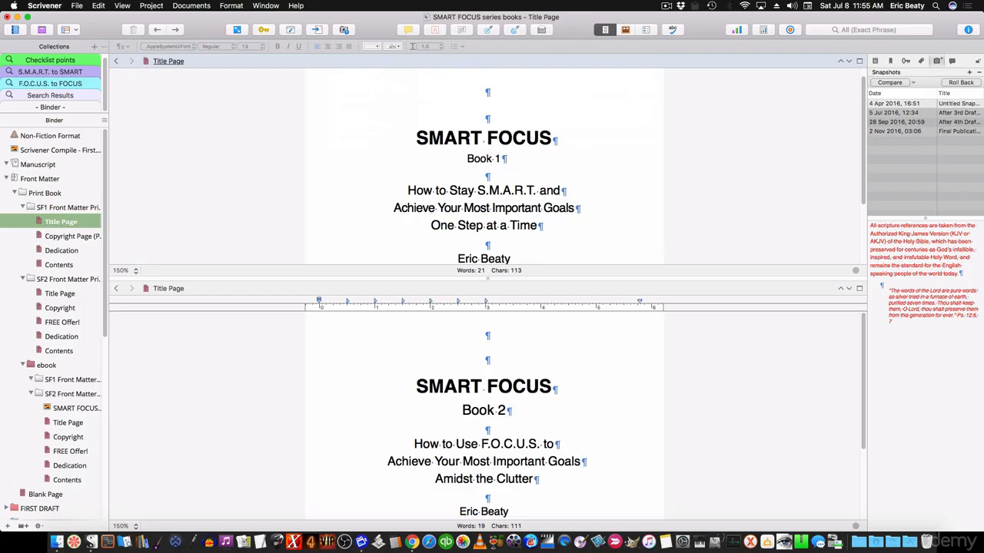
# Step: Compare the font formatting of the SMART FOCUS title on the Book 1 and Book 2 title pages
pyautogui.scroll(-1, 487, 419)
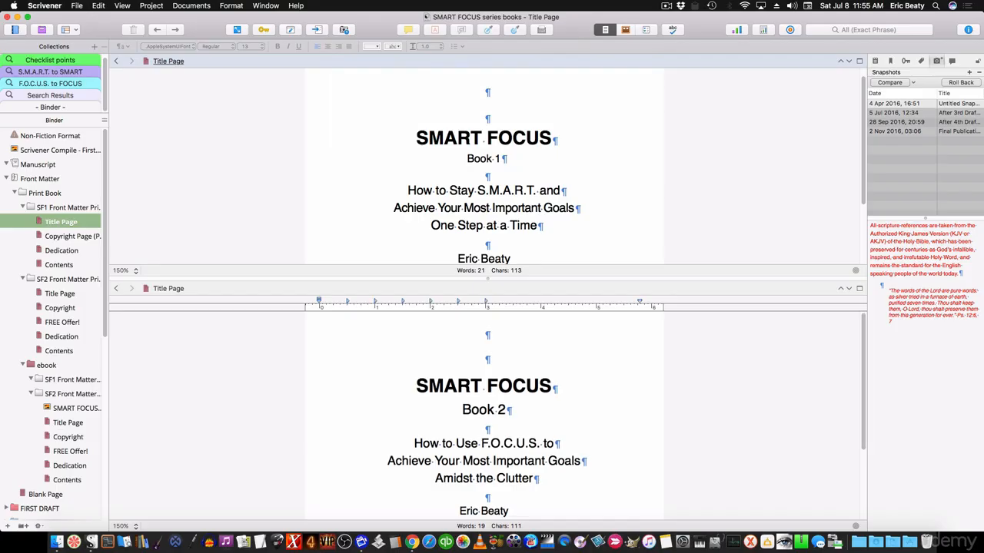
pyautogui.click(487, 387)
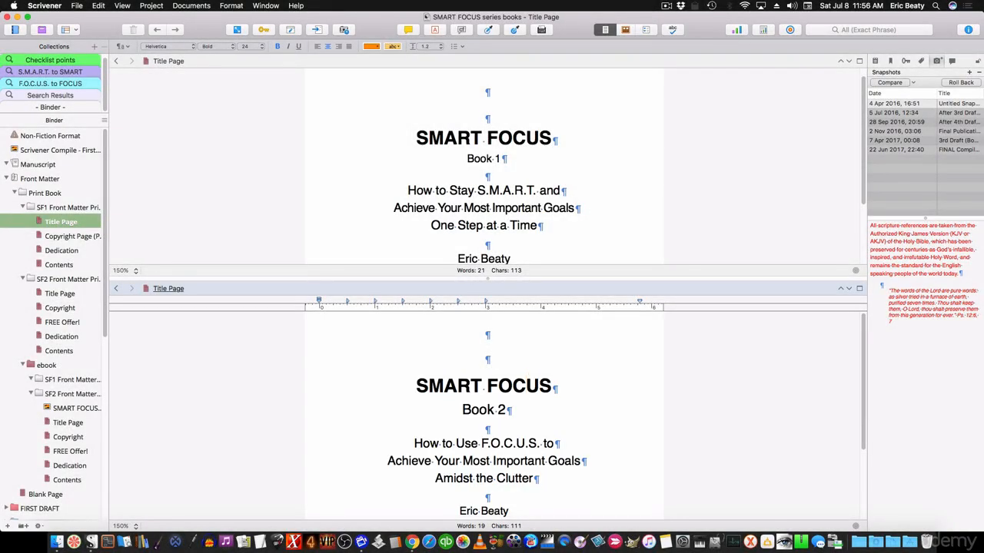
pyautogui.click(530, 141)
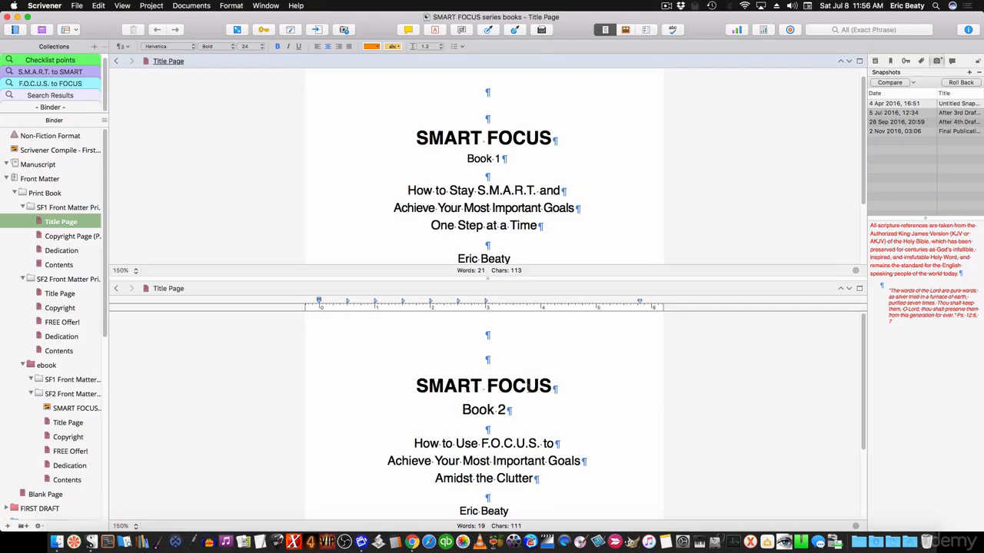
pyautogui.click(527, 386)
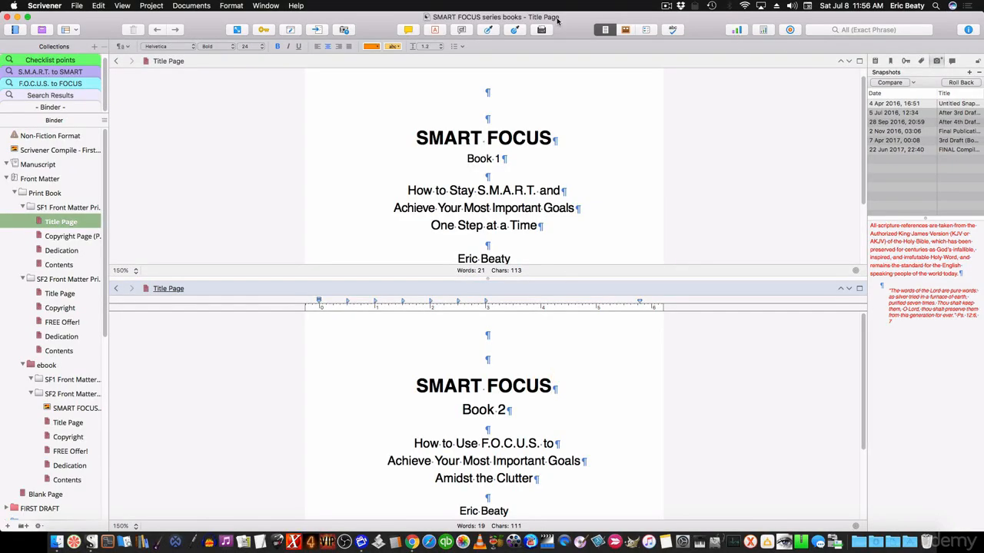
# Step: Check the detailed line and paragraph spacing of the SMART FOCUS title on the Book 2 and Book 1 title pages without changing it
pyautogui.click(428, 46)
pyautogui.click(435, 49)
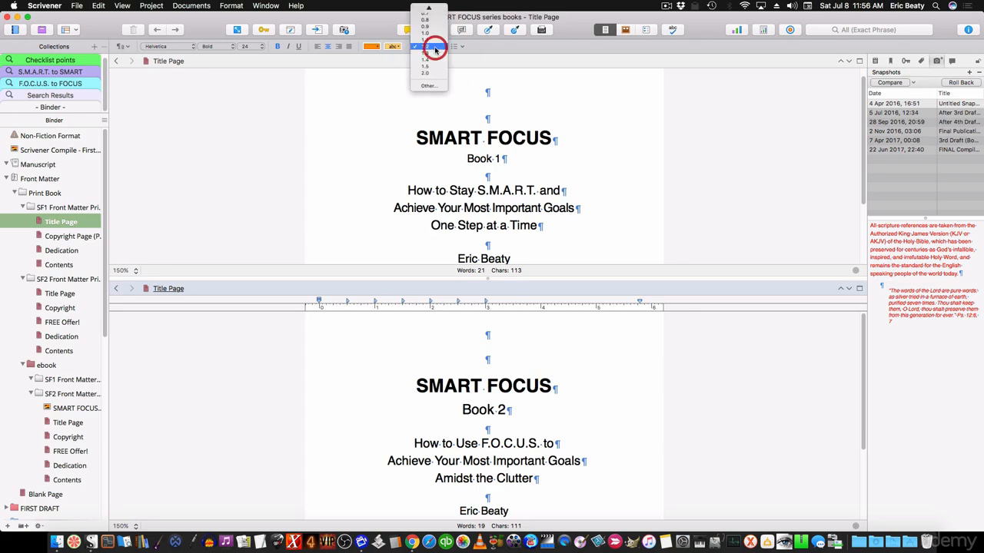
pyautogui.click(441, 85)
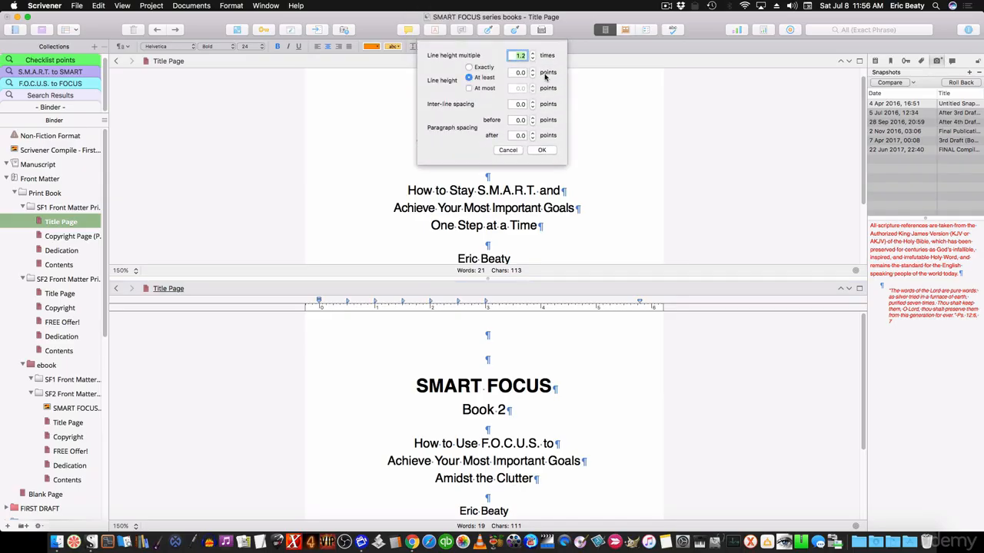
pyautogui.click(516, 150)
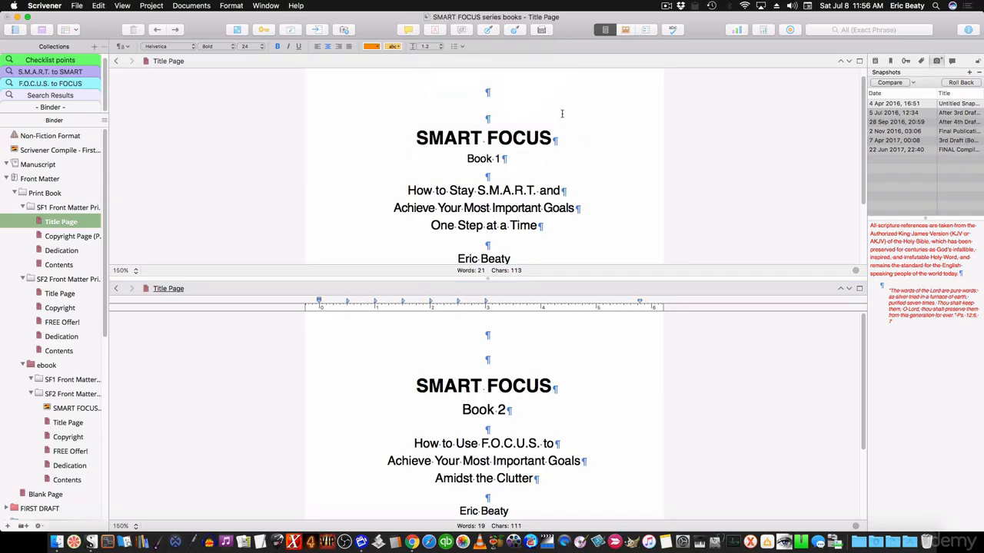
pyautogui.click(555, 137)
pyautogui.click(427, 46)
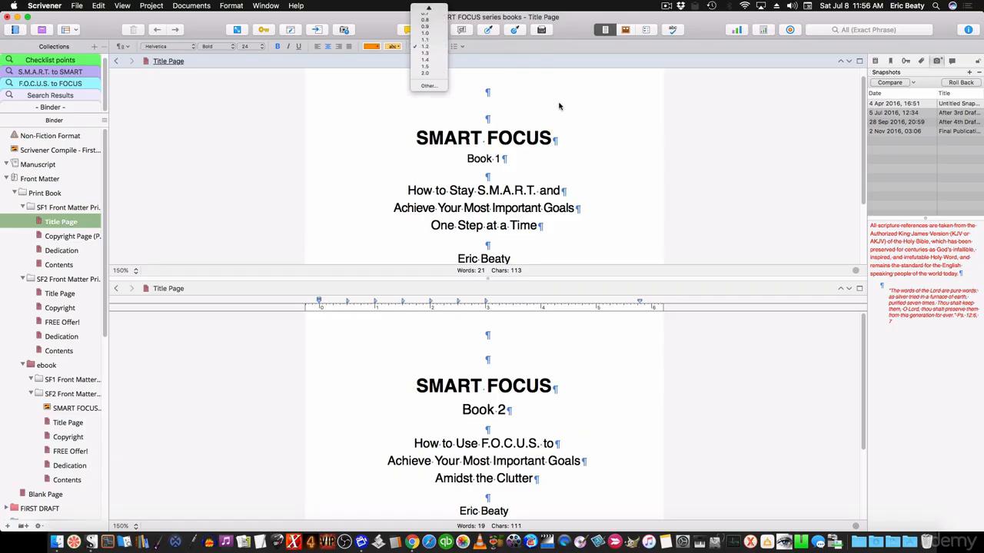
pyautogui.click(429, 85)
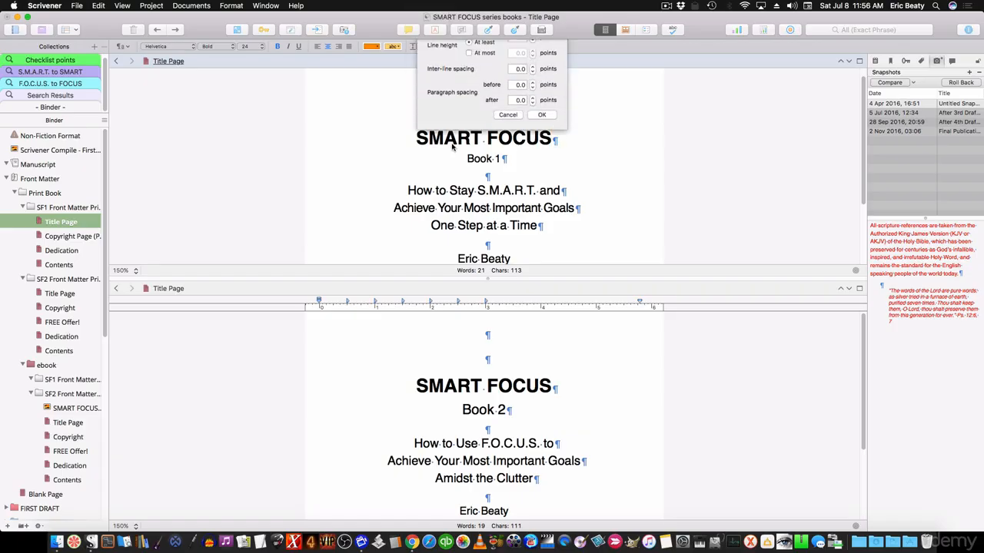
pyautogui.click(517, 152)
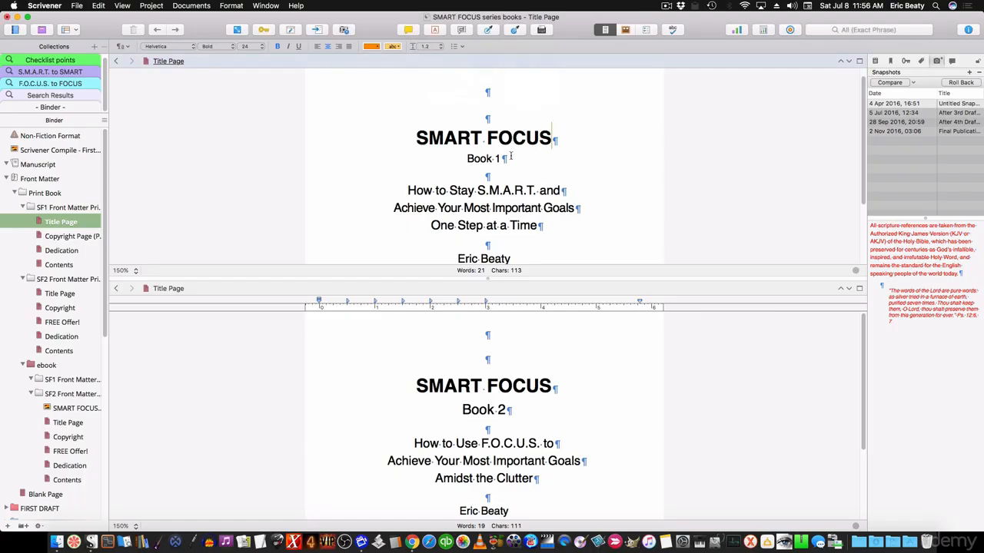
# Step: Set the font size of the "Book 1" line on the Book 1 title page to 18, matching the "Book 2" line
pyautogui.click(521, 409)
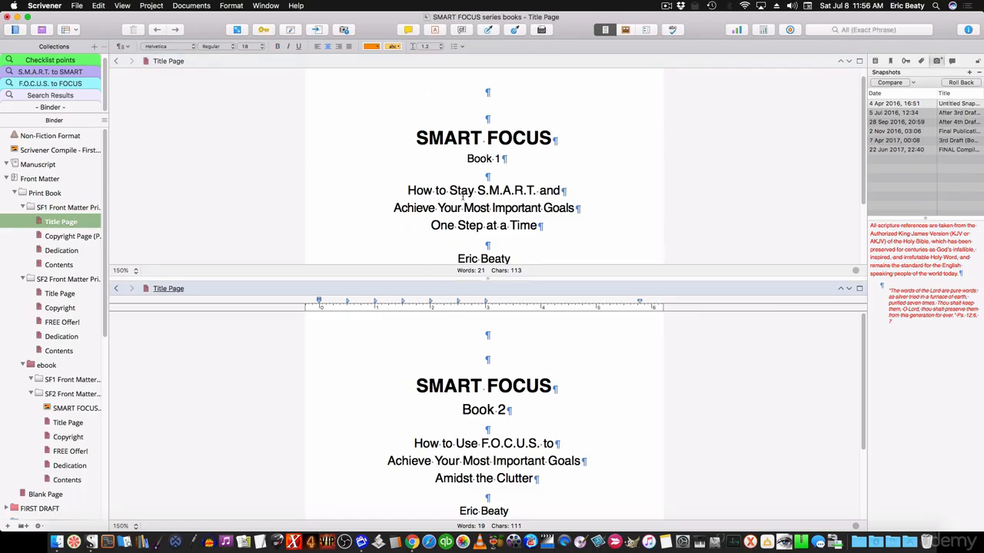
pyautogui.click(506, 158)
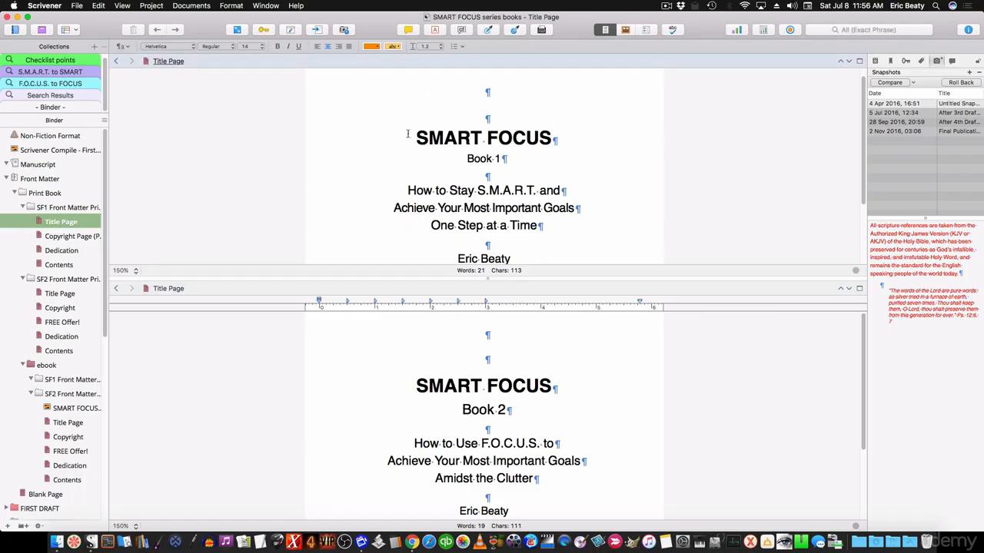
pyautogui.keyDown('shift'); pyautogui.click(455, 159); pyautogui.keyUp('shift')
pyautogui.click(248, 46)
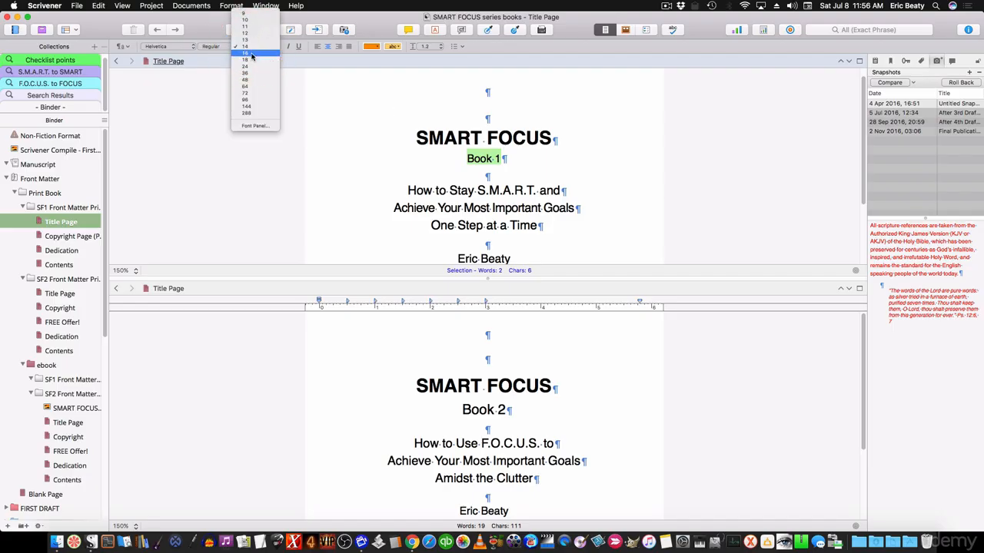
pyautogui.click(251, 59)
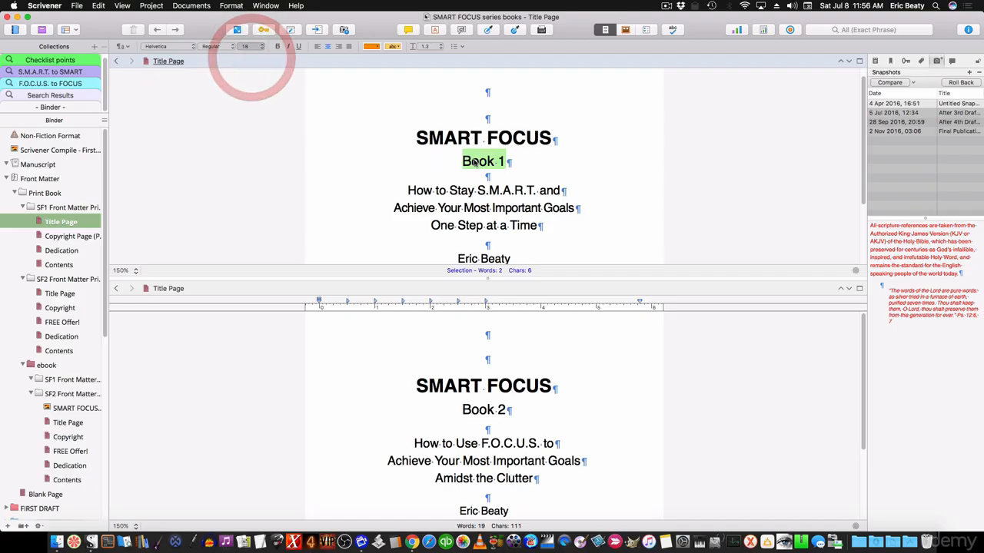
# Step: Compare the font formatting of the subtitle lines on the Book 1 and Book 2 title pages
pyautogui.click(527, 444)
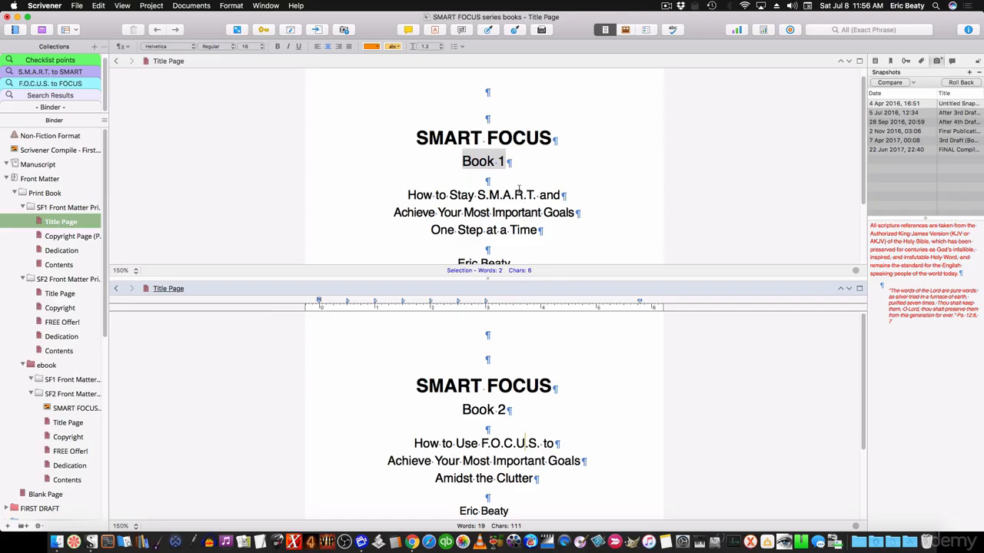
pyautogui.click(515, 195)
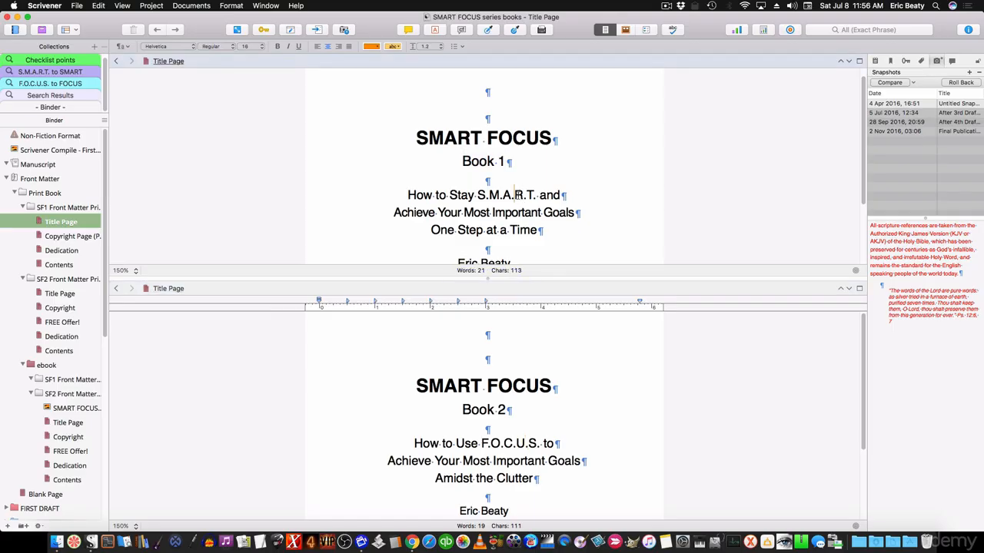
pyautogui.moveTo(465, 212); pyautogui.dragTo(525, 212)
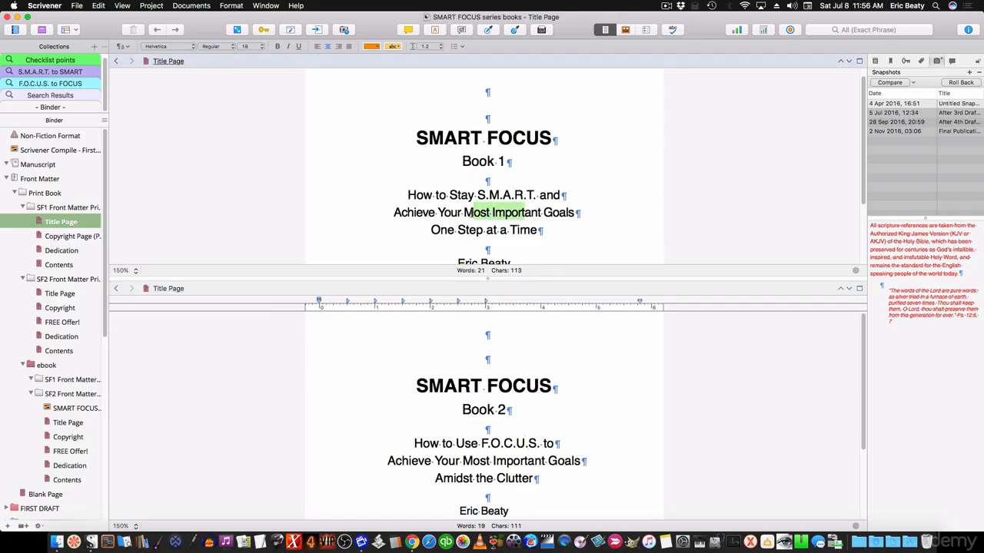
pyautogui.moveTo(464, 212); pyautogui.dragTo(459, 212)
pyautogui.click(498, 460)
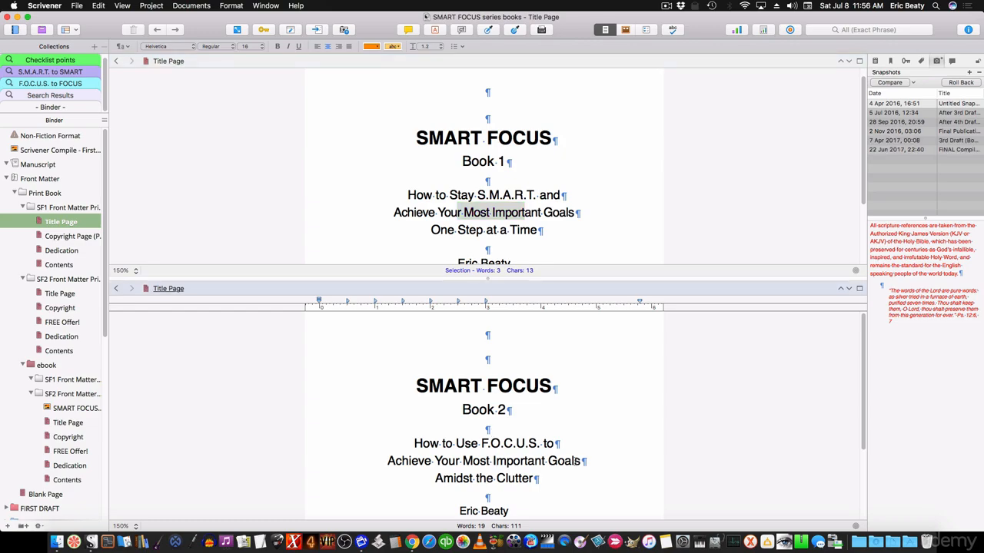
pyautogui.moveTo(582, 461); pyautogui.dragTo(386, 460)
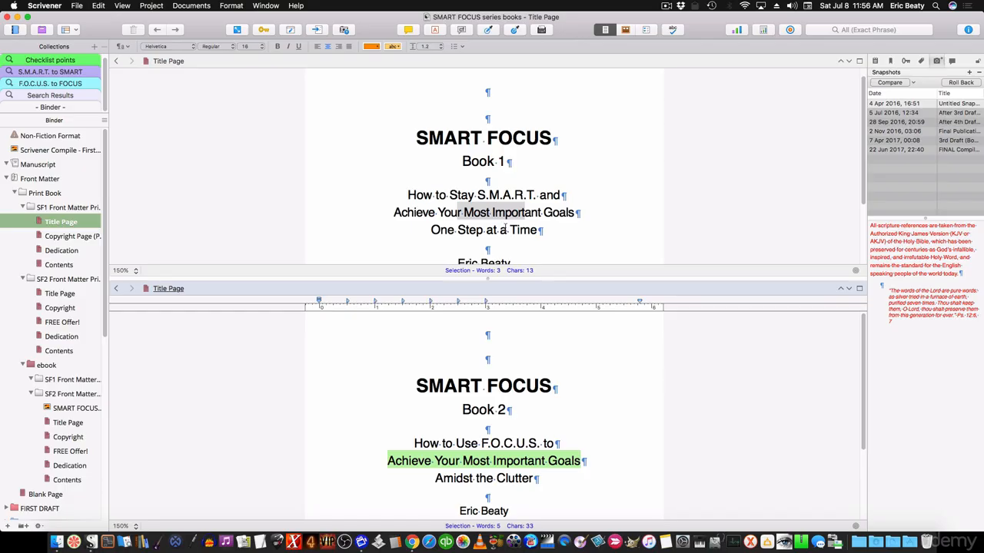
# Step: Apply default kerning to the line "Achieve Your Most Important Goals" on the Book 1 title page
pyautogui.click(544, 229)
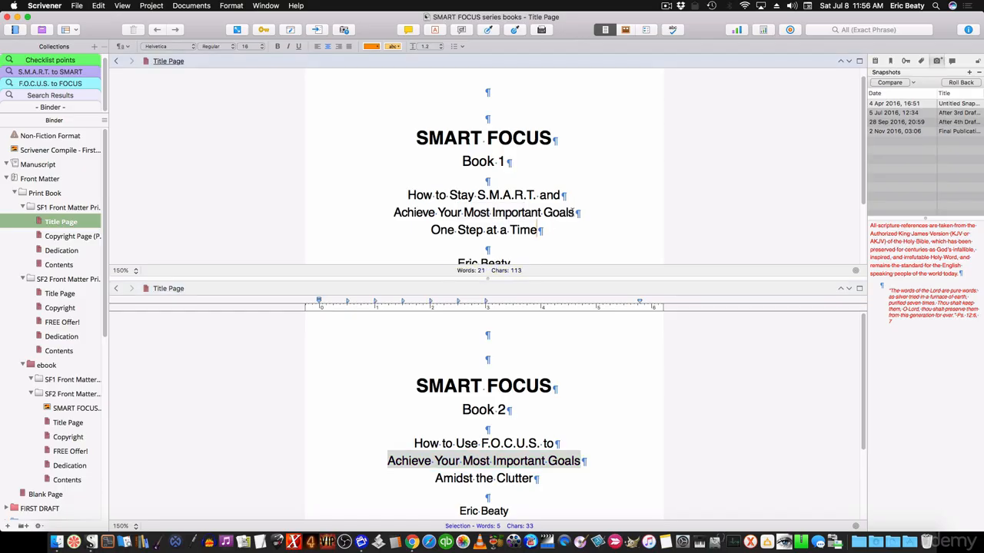
pyautogui.moveTo(576, 212); pyautogui.dragTo(392, 213)
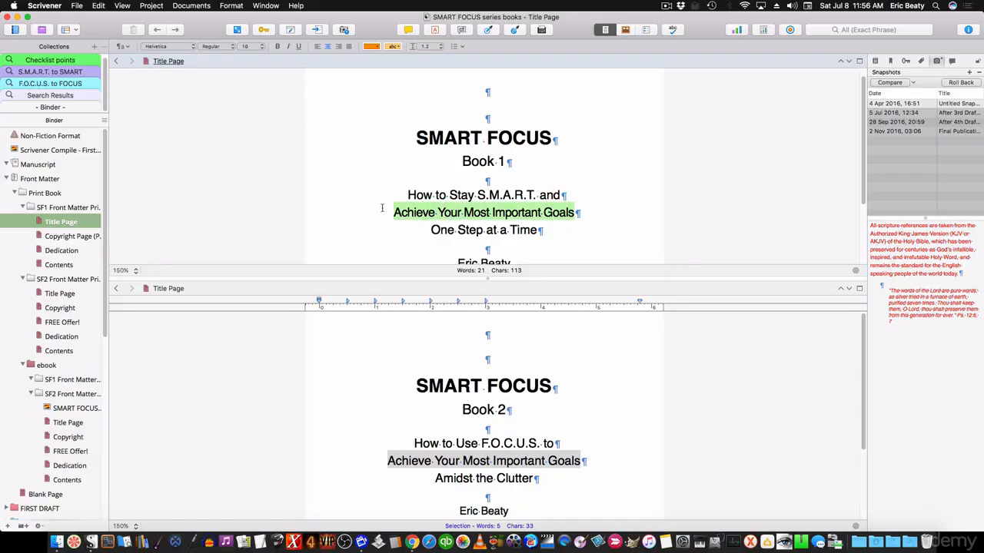
pyautogui.click(231, 6)
pyautogui.moveTo(232, 28)
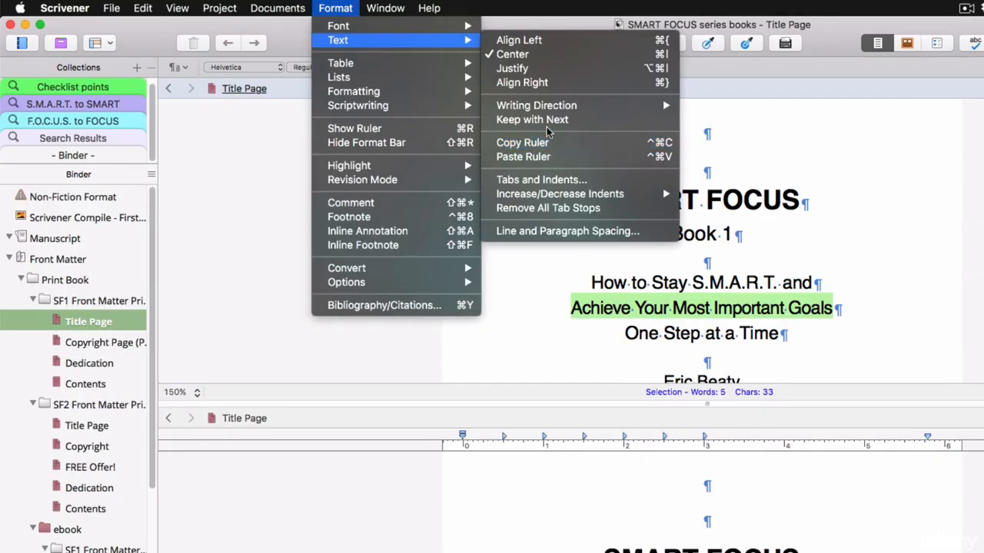
pyautogui.moveTo(338, 25)
pyautogui.moveTo(533, 195)
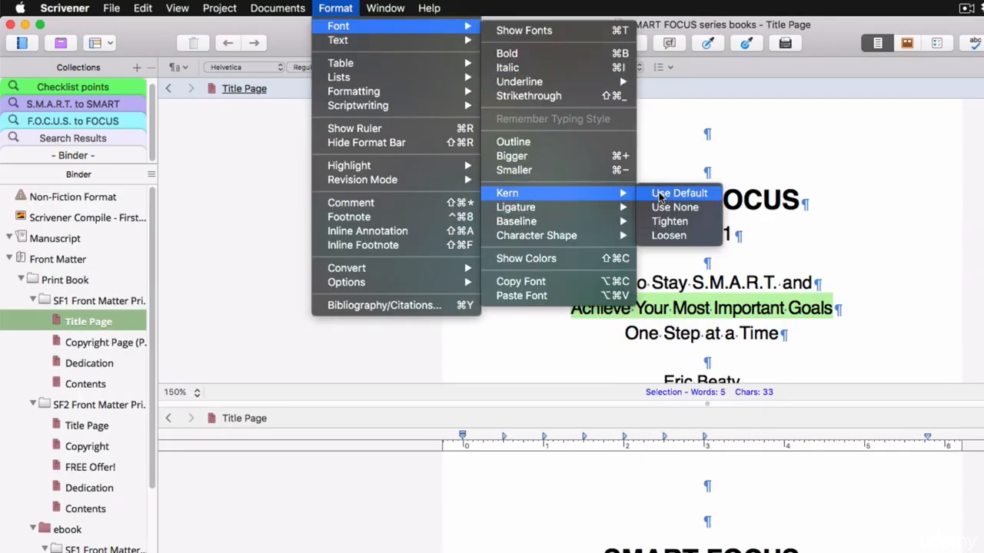
pyautogui.click(678, 192)
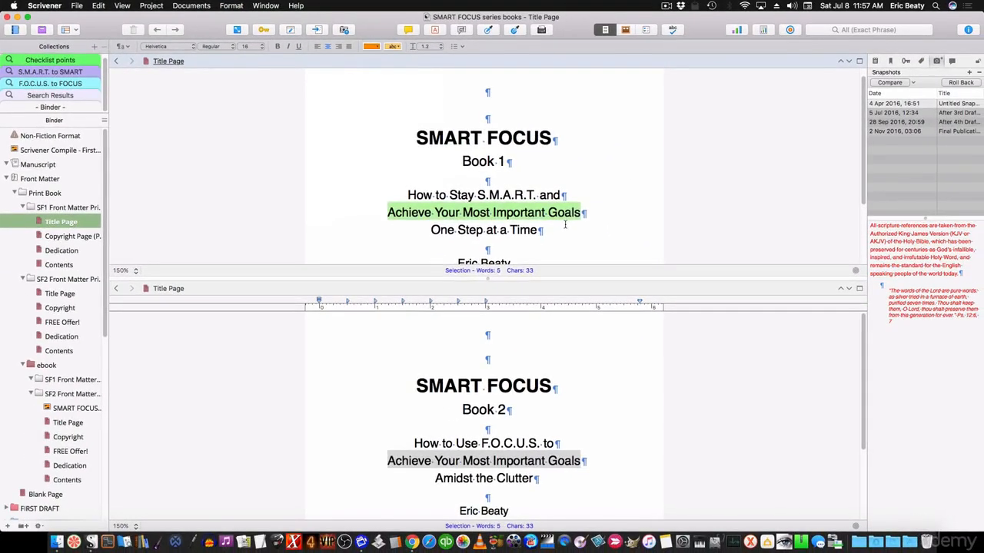
pyautogui.click(769, 336)
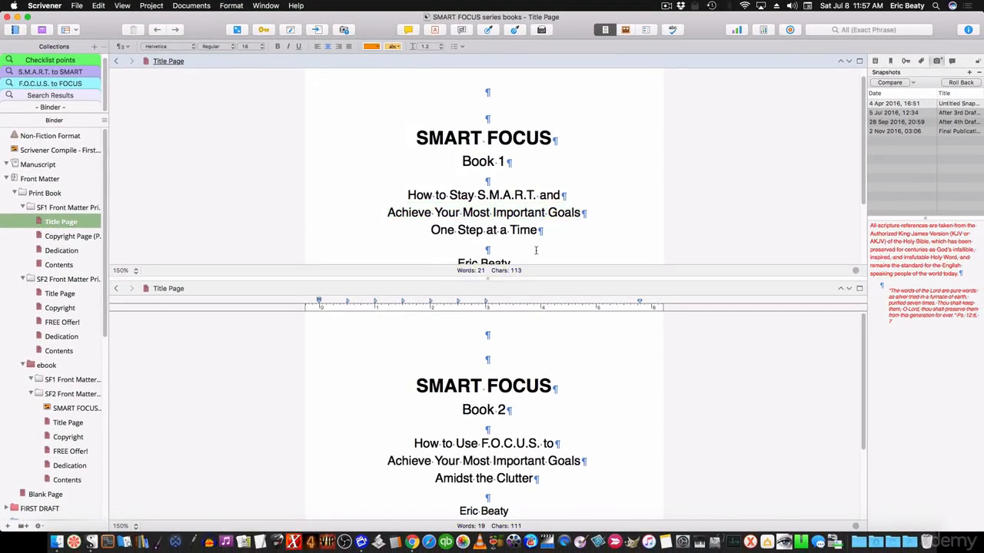
# Step: Compare the font size of the author name on the Book 1 and Book 2 title pages
pyautogui.scroll(-1, 779, 362)
pyautogui.click(536, 248)
pyautogui.scroll(-2, 538, 248)
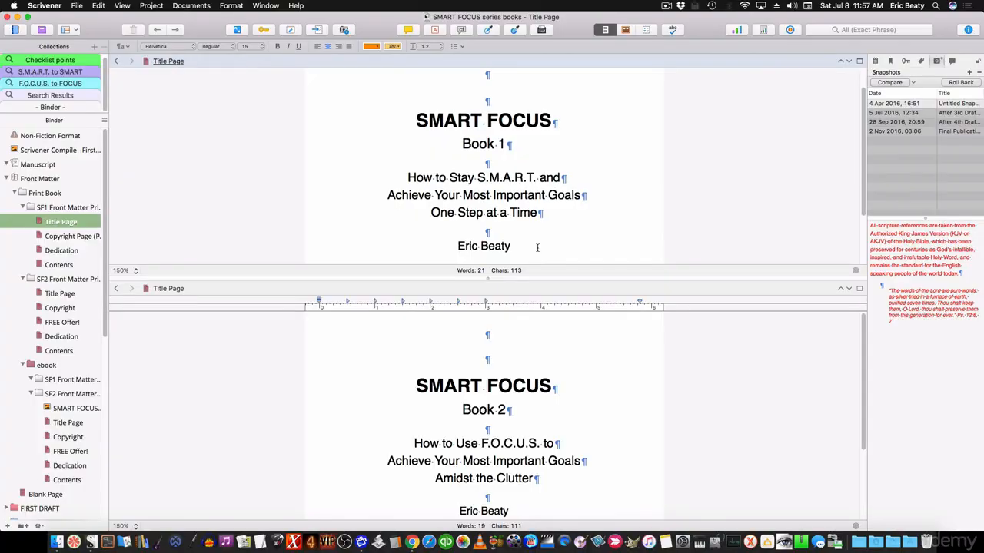
pyautogui.click(513, 509)
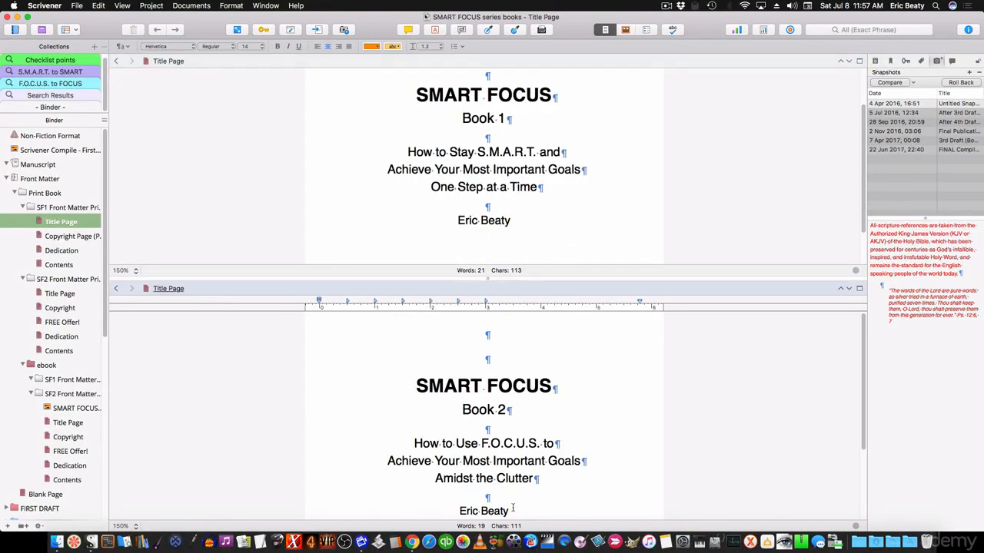
# Step: Try setting the author name on the Book 2 title page to font size 15 through the font window
pyautogui.tripleClick(513, 509)
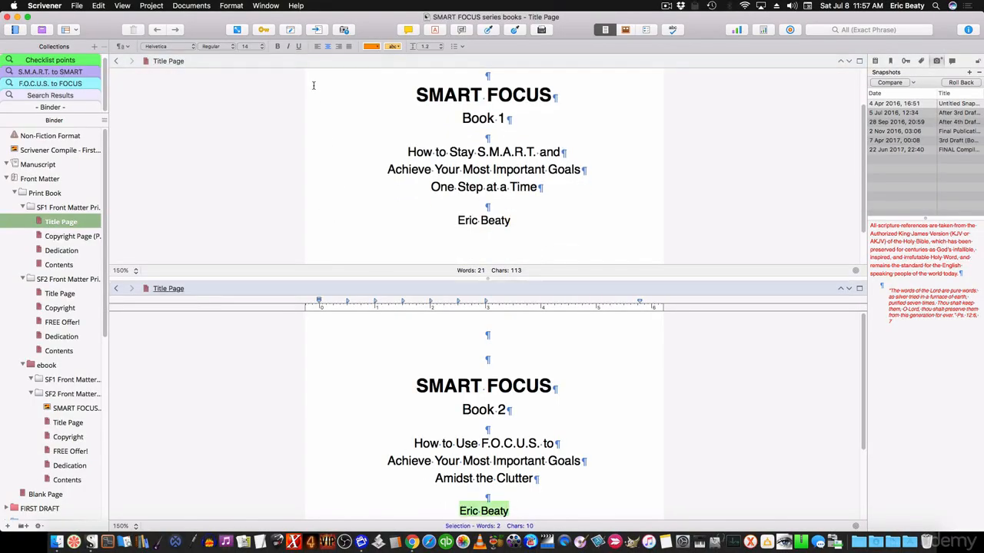
pyautogui.click(249, 48)
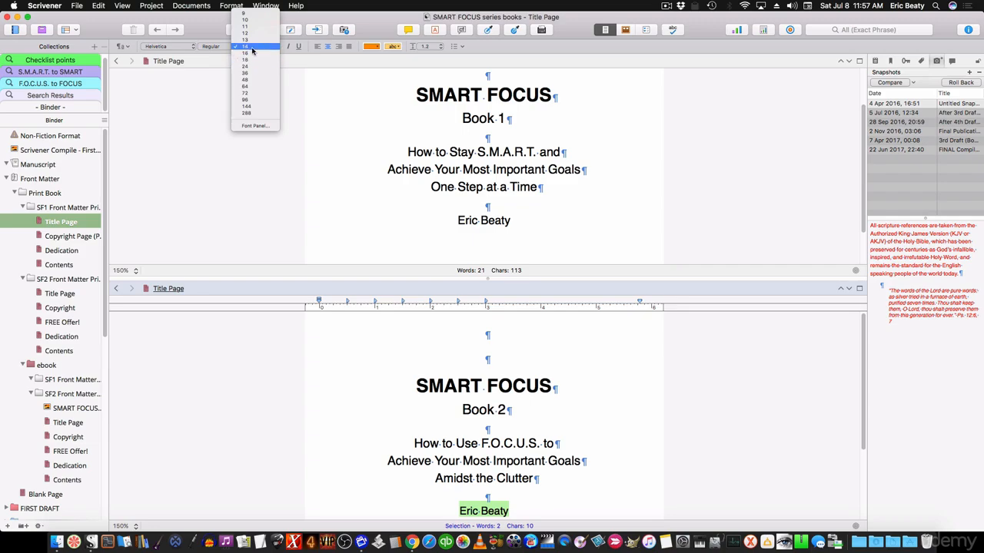
pyautogui.click(254, 125)
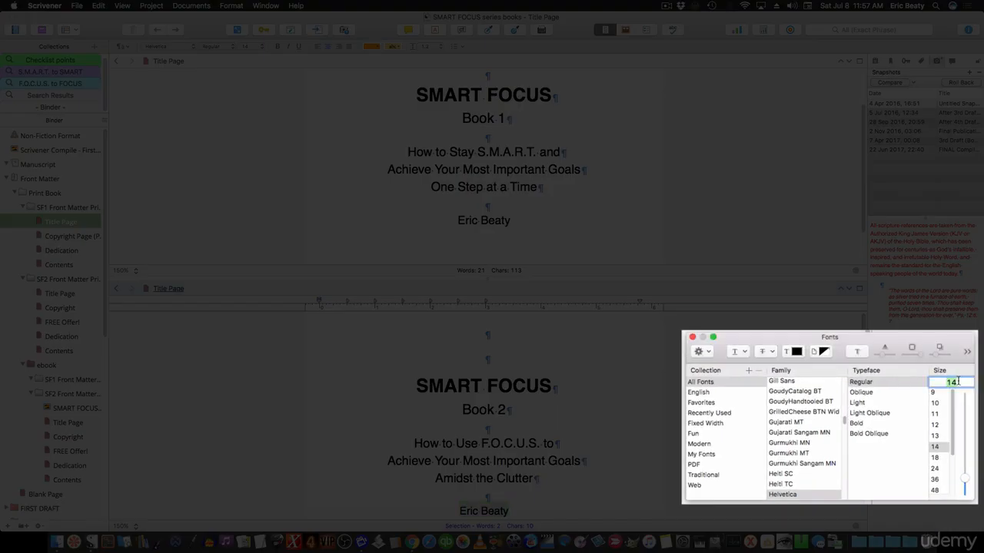
pyautogui.write('15')
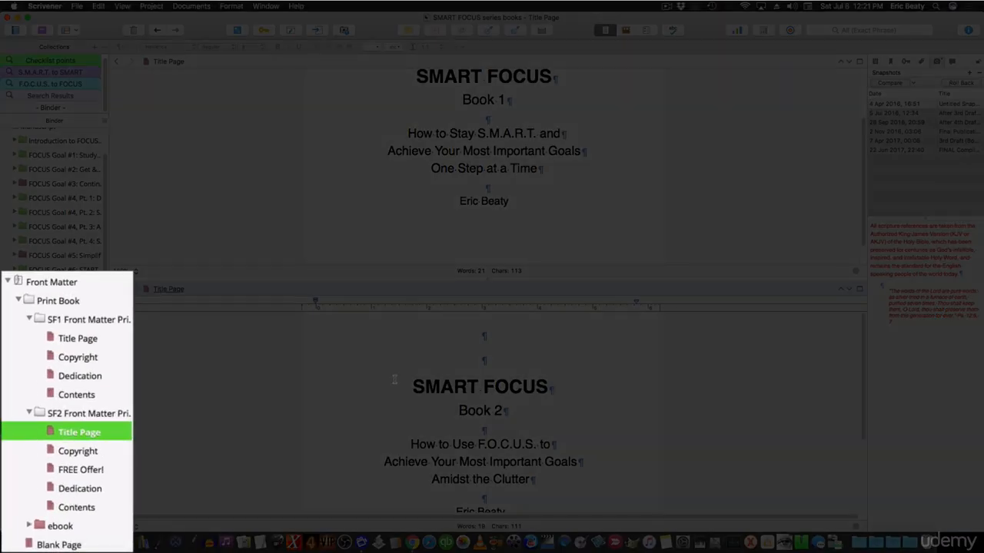
# Step: Open the Book 2 Copyright page in the lower editor and the Book 1 Copyright page in the upper editor
pyautogui.click(400, 339)
pyautogui.click(69, 445)
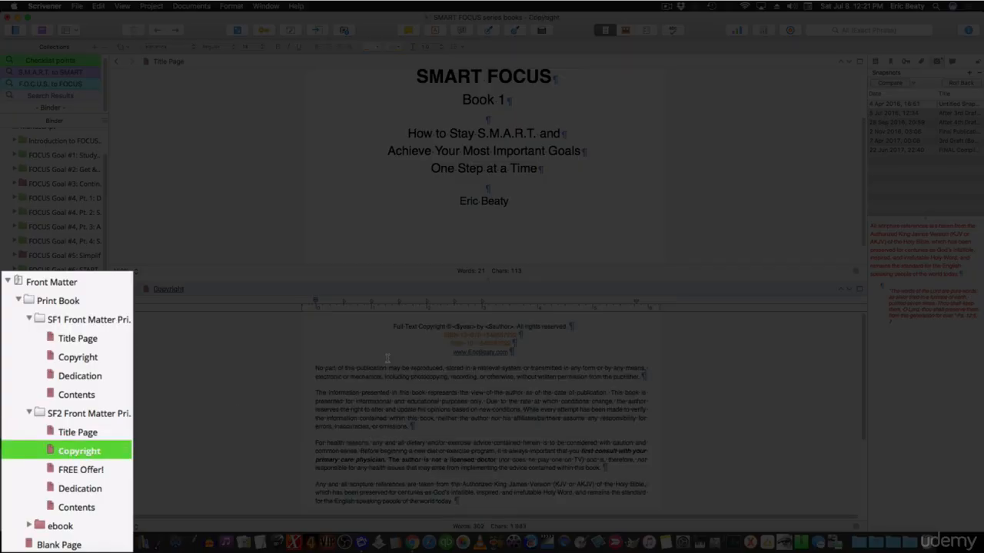
pyautogui.click(389, 239)
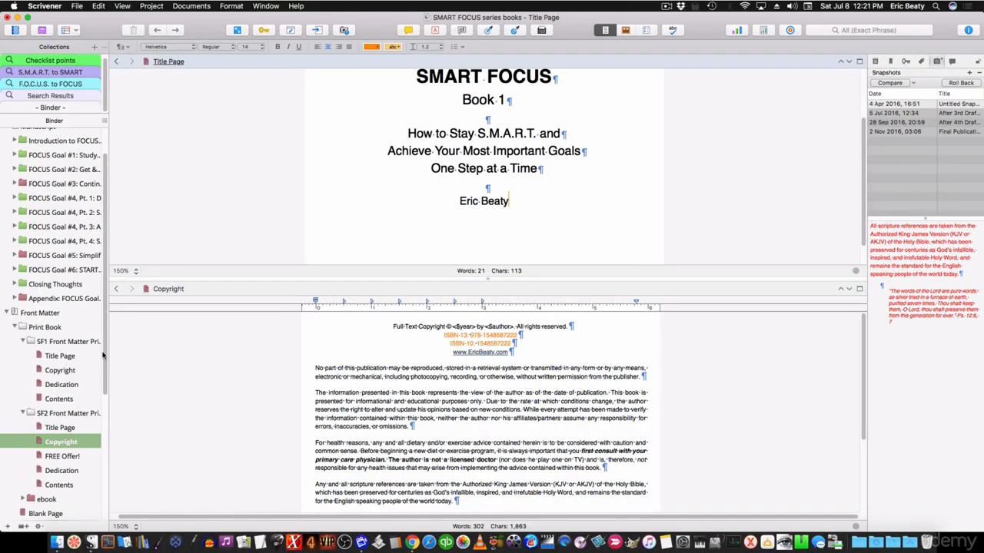
pyautogui.click(69, 372)
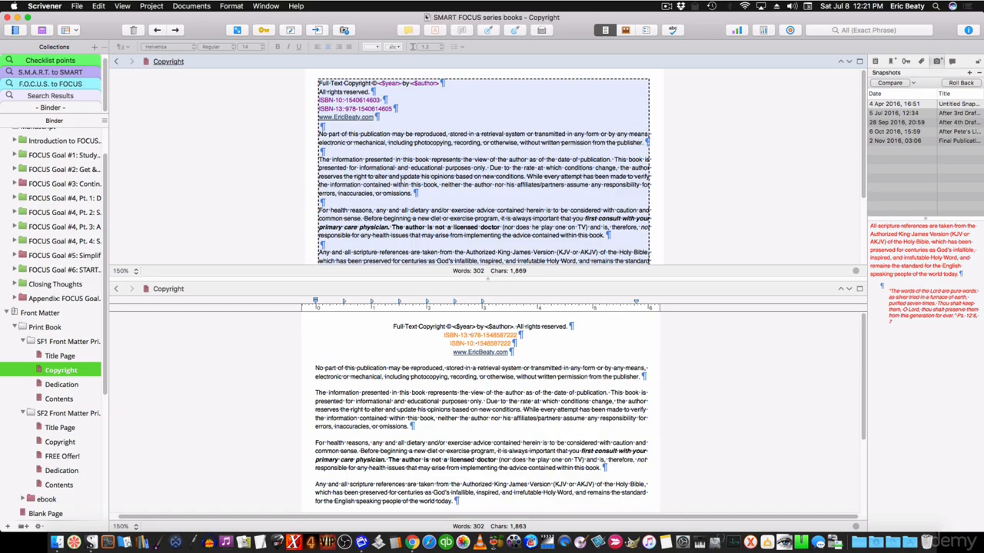
# Step: Check the Preserve Formatting option on the Book 1 copyright text and review the extent of the preserved block
pyautogui.click(432, 157)
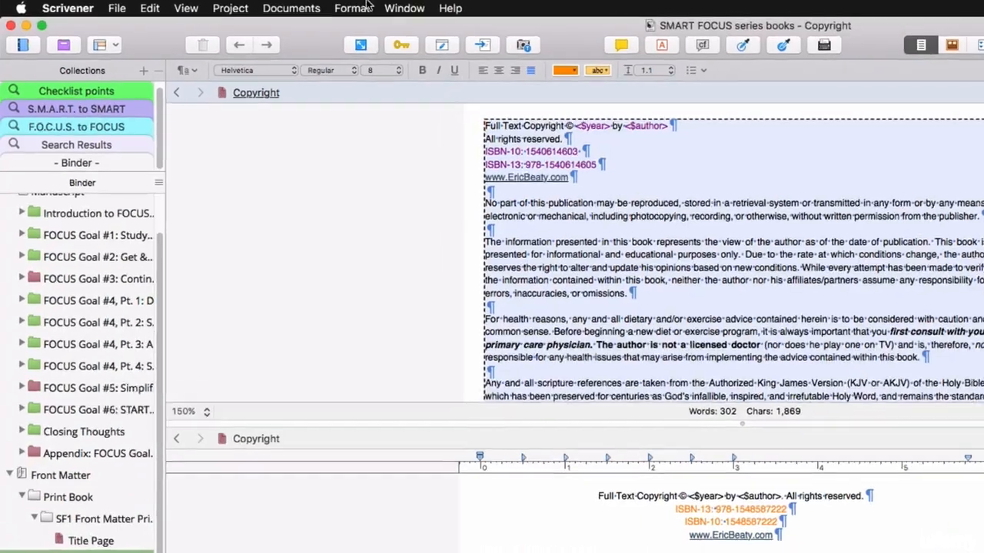
pyautogui.click(232, 6)
pyautogui.moveTo(358, 97)
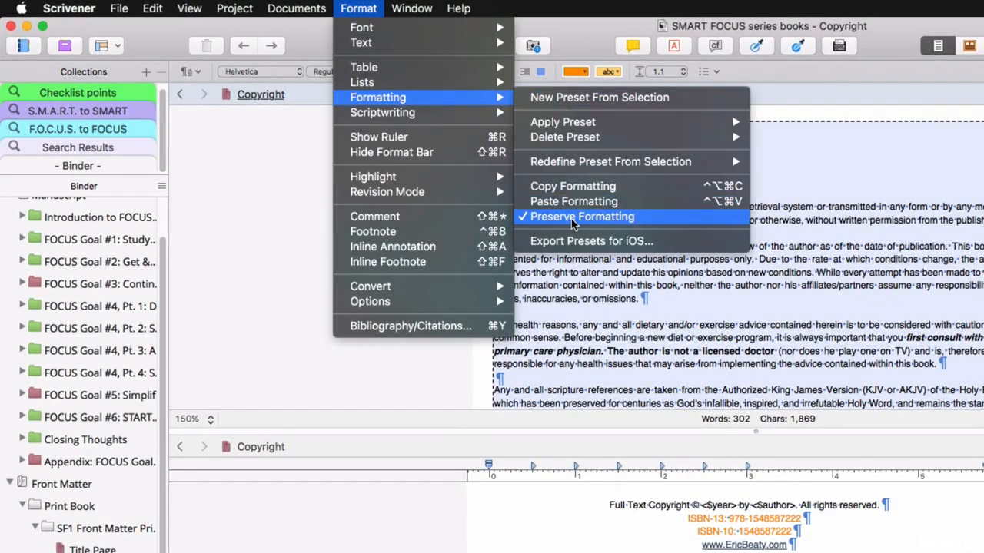
pyautogui.click(644, 325)
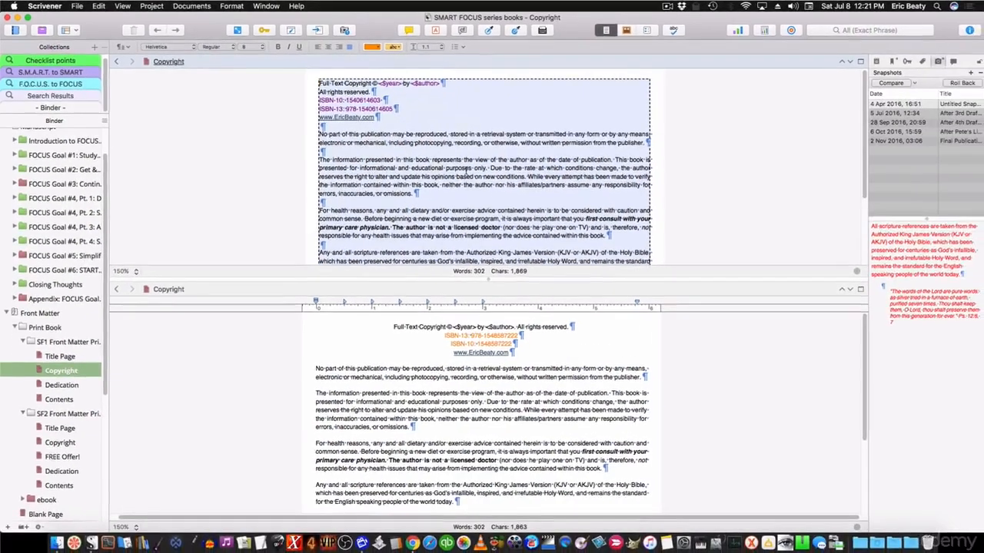
pyautogui.scroll(-5, 642, 253)
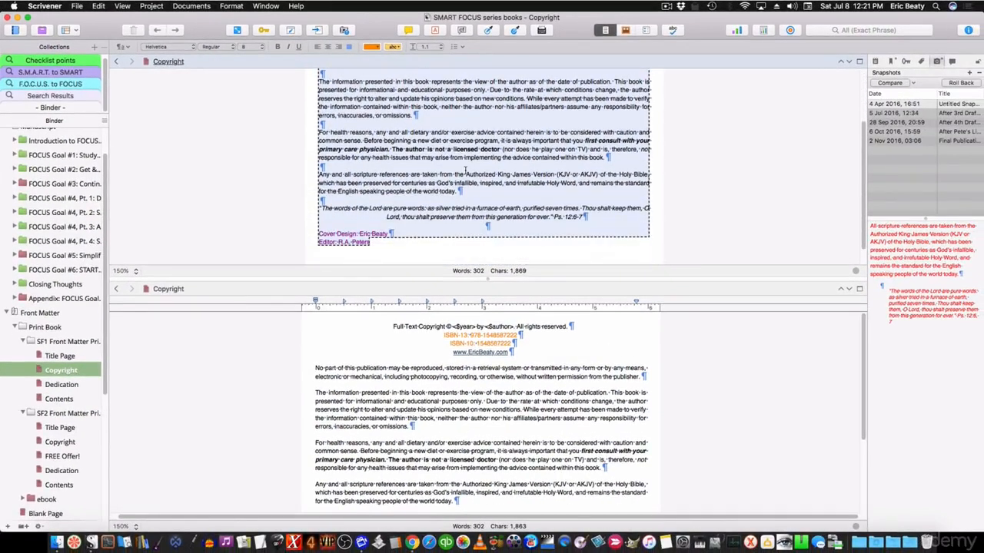
pyautogui.scroll(5, 465, 171)
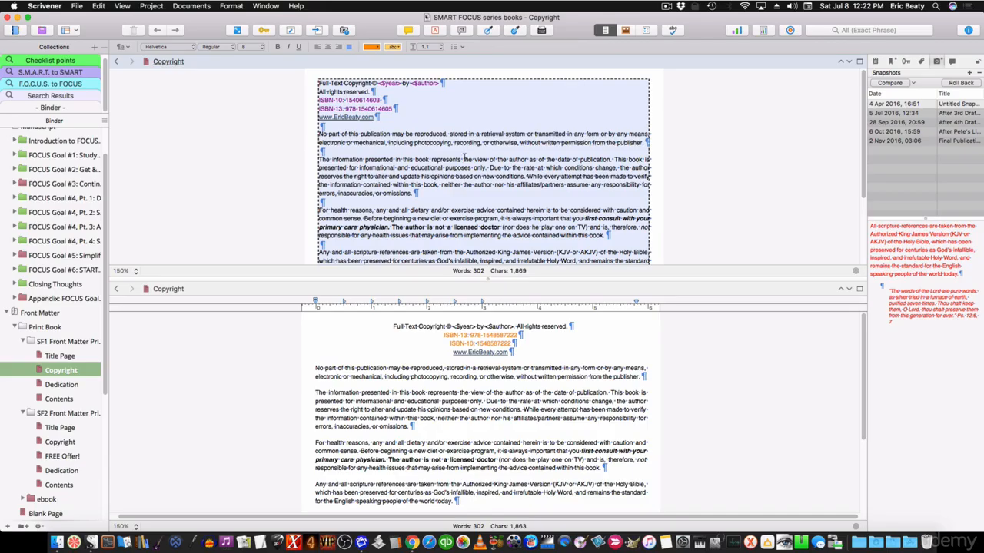
# Step: Inspect the Compile Formatting settings for the text document section type and close Compile without compiling
pyautogui.click(318, 30)
pyautogui.press('super+alt+e')
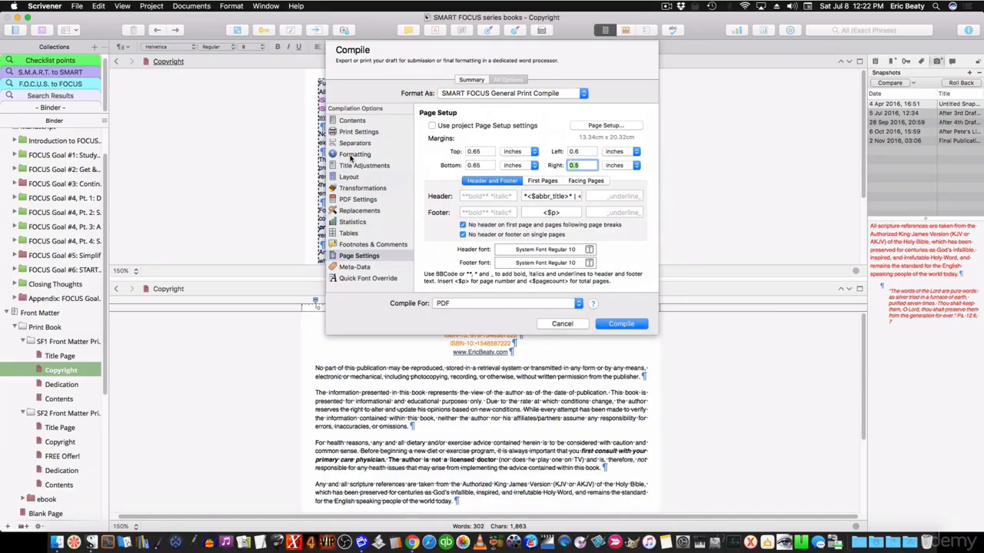
pyautogui.click(353, 155)
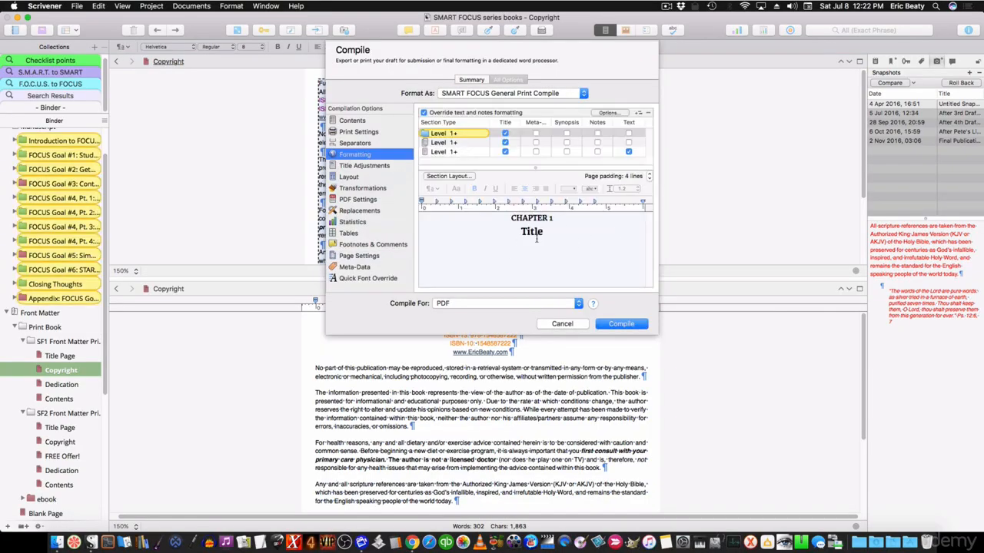
pyautogui.click(444, 153)
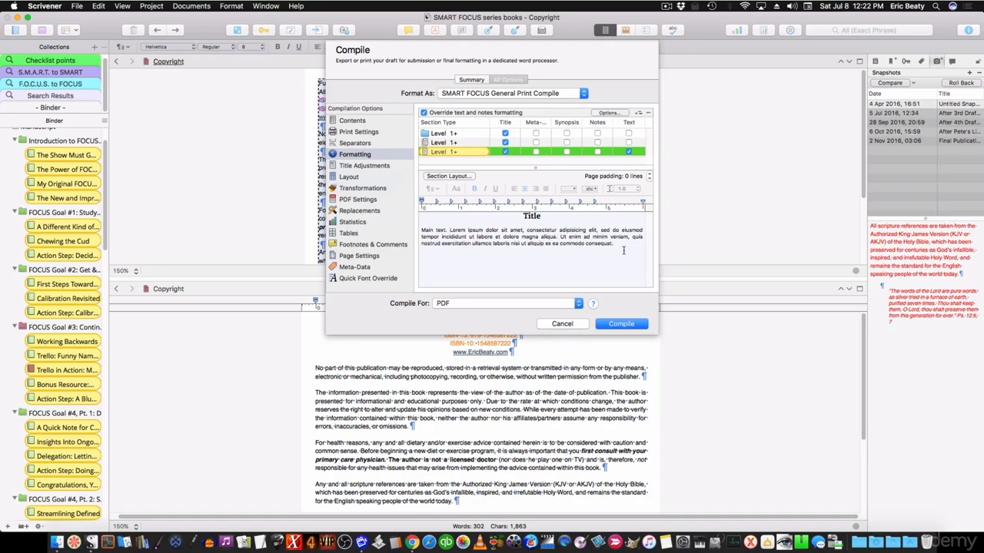
pyautogui.click(562, 324)
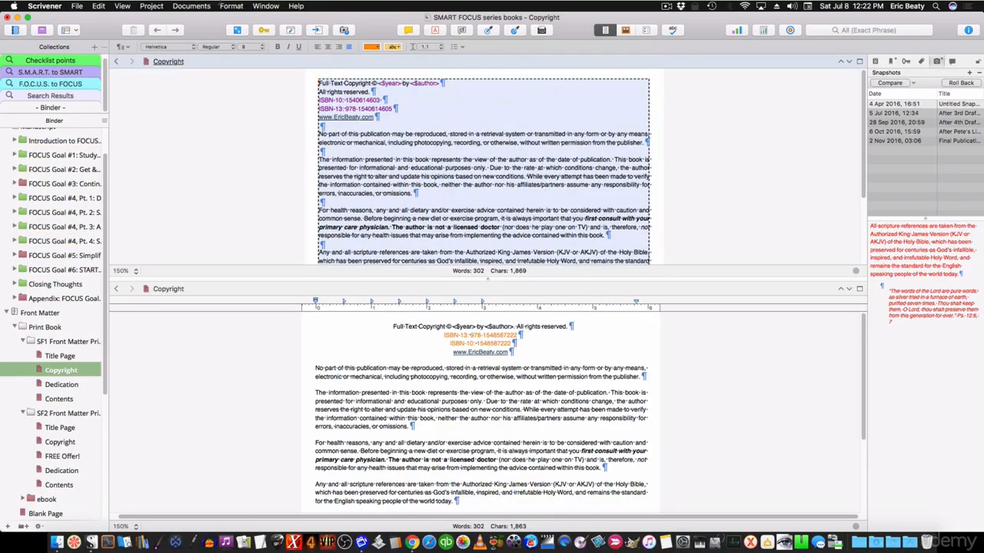
# Step: Look at the Preserve Formatting option for the Book 1 copyright text once more and dismiss the formatting options
pyautogui.click(230, 5)
pyautogui.moveTo(247, 64)
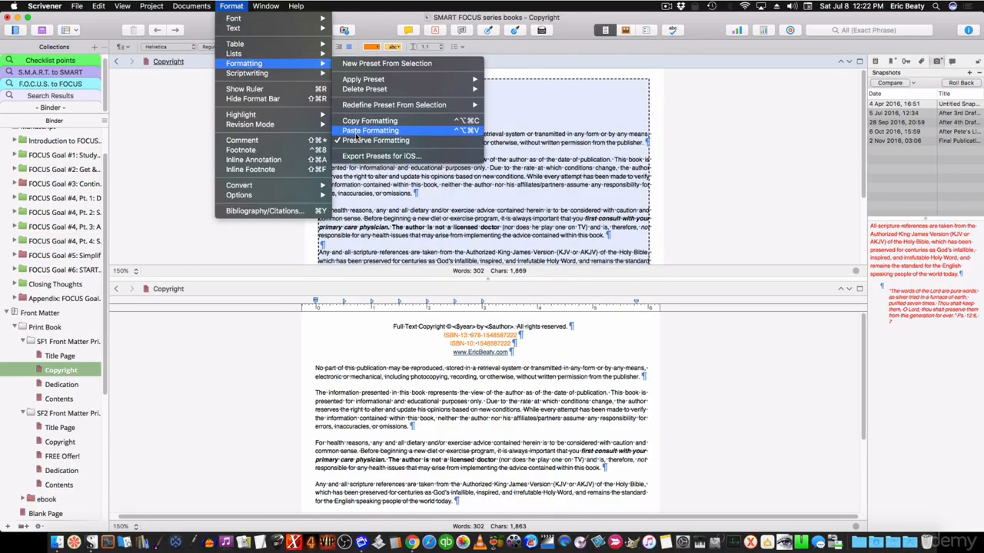
pyautogui.click(561, 163)
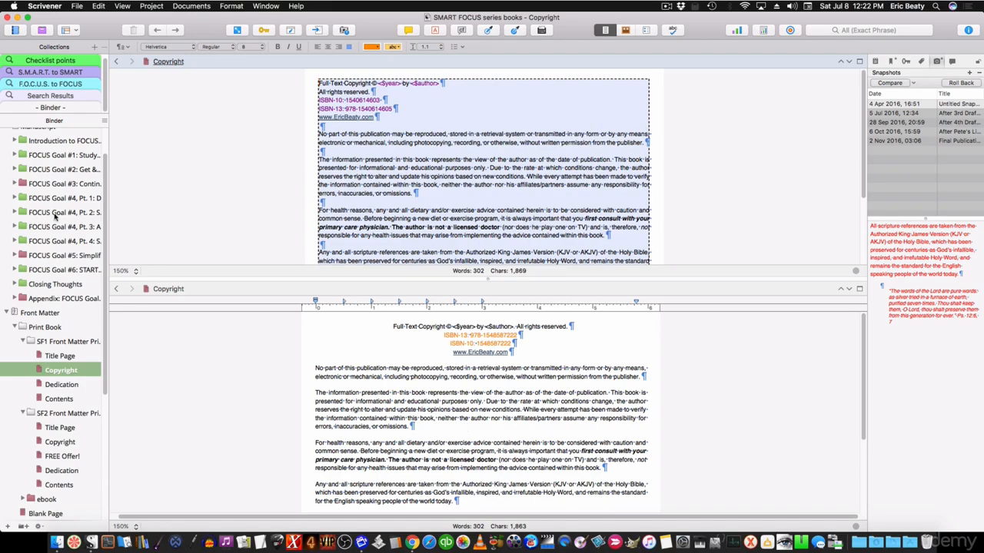
# Step: Expand the SMART FOCUS Book 1 item under FINAL DRAFT (EBOOK) in the binder
pyautogui.scroll(3, 48, 311)
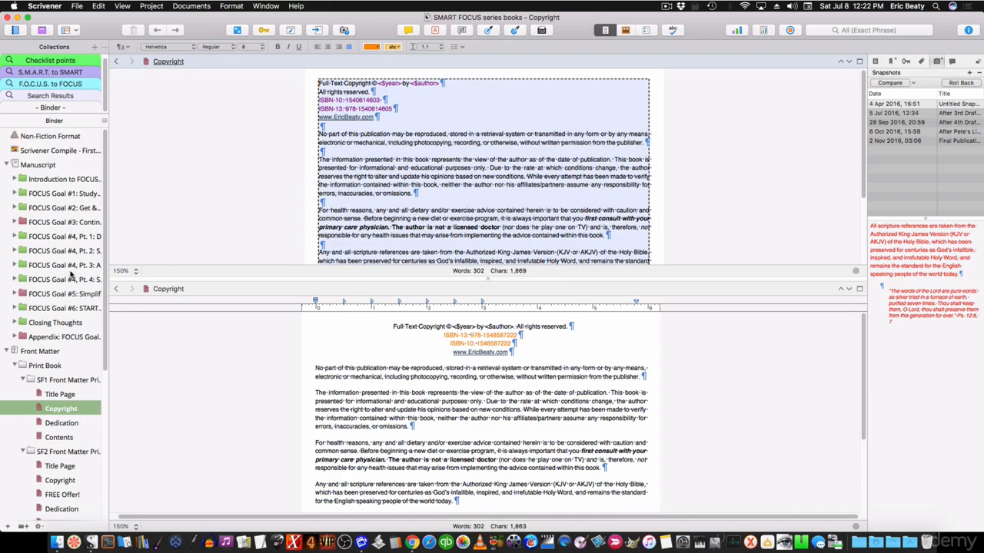
pyautogui.scroll(-5, 49, 271)
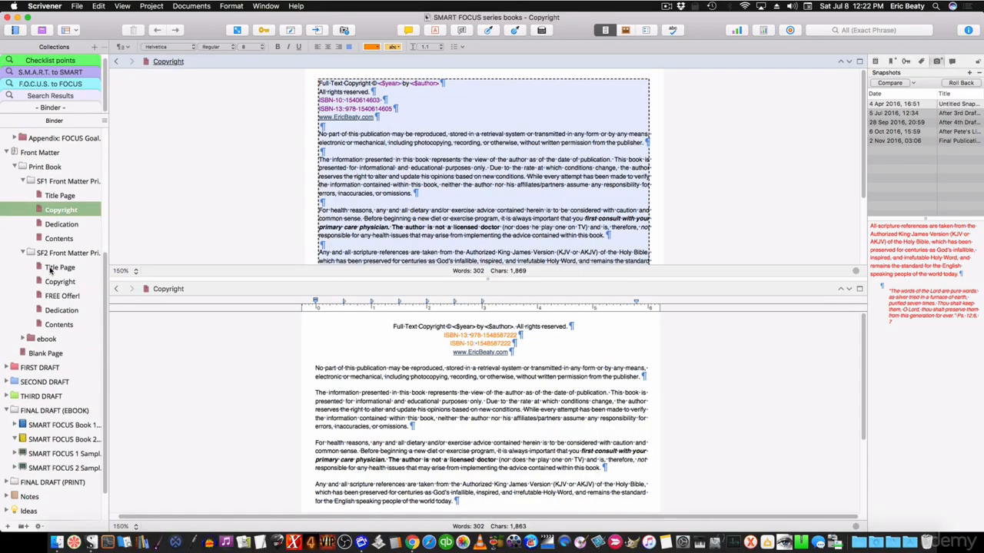
pyautogui.click(14, 426)
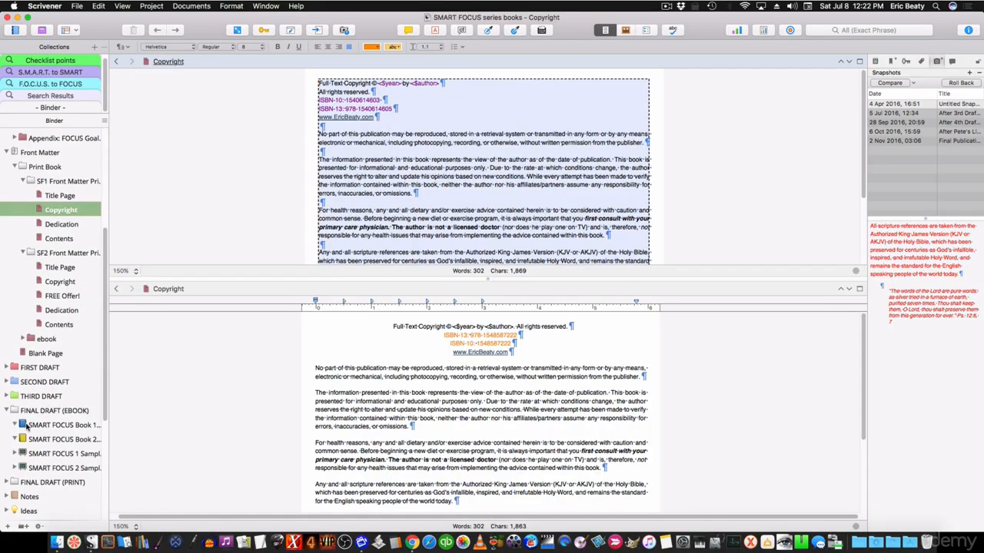